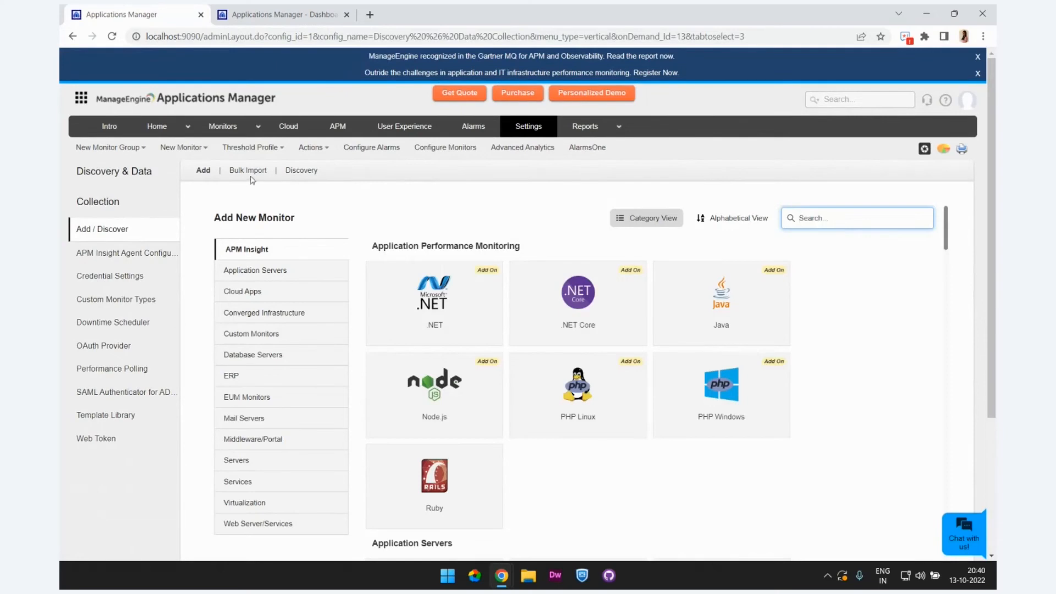
Step: Create a new network discovery and name it "Server discovery"
{"action": "left_click", "coordinate": [309, 172]}
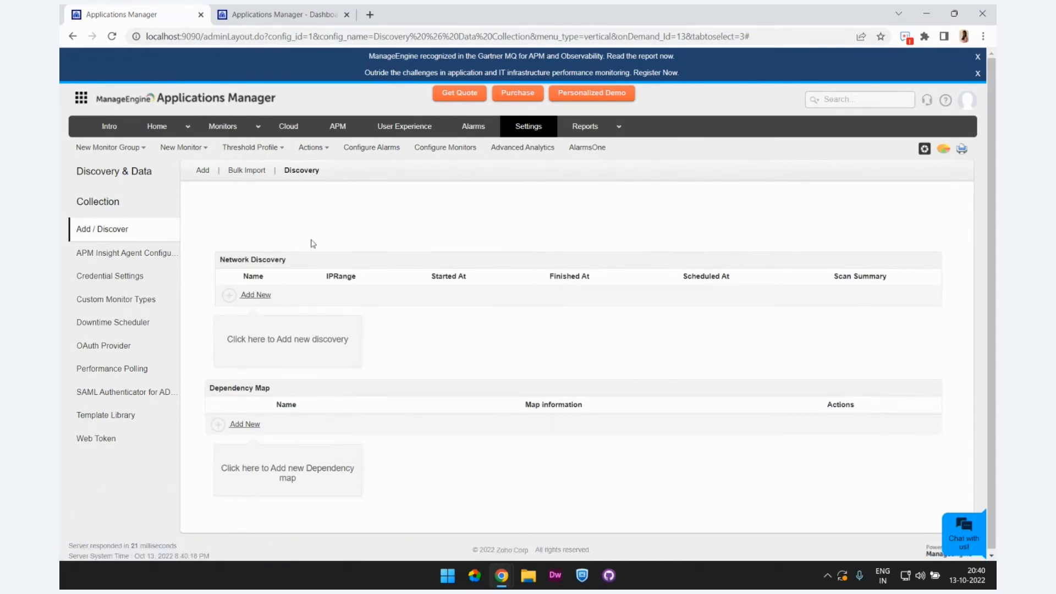
{"action": "left_click", "coordinate": [249, 297]}
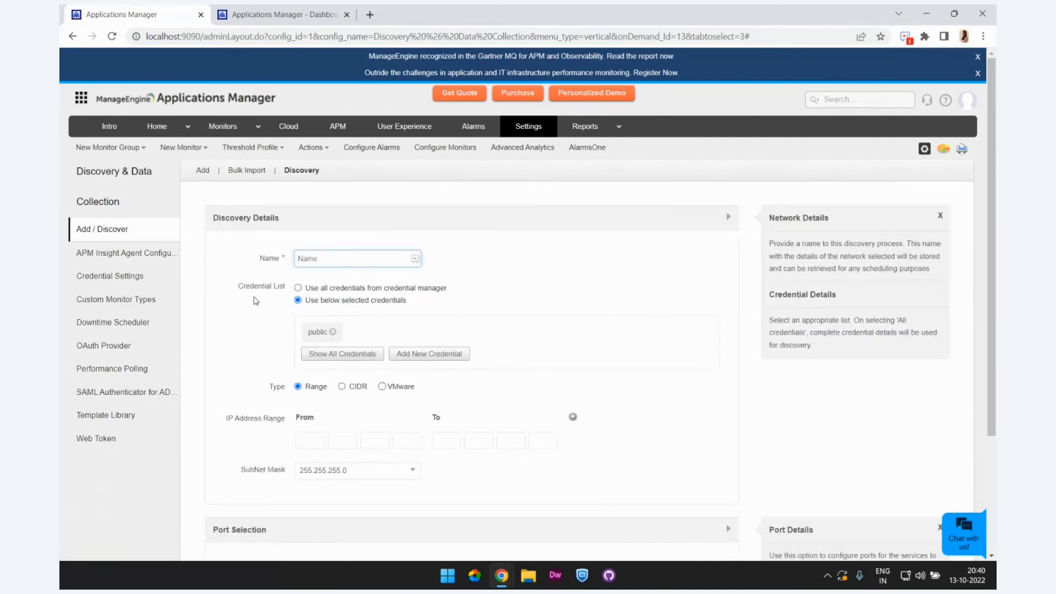
{"action": "type", "text": "Server discovery"}
Step: Examine the available credential types and the MySQL fields in the new credential form, and close it without saving
{"action": "scroll", "coordinate": [295, 307], "scroll_direction": "down", "scroll_amount": 1}
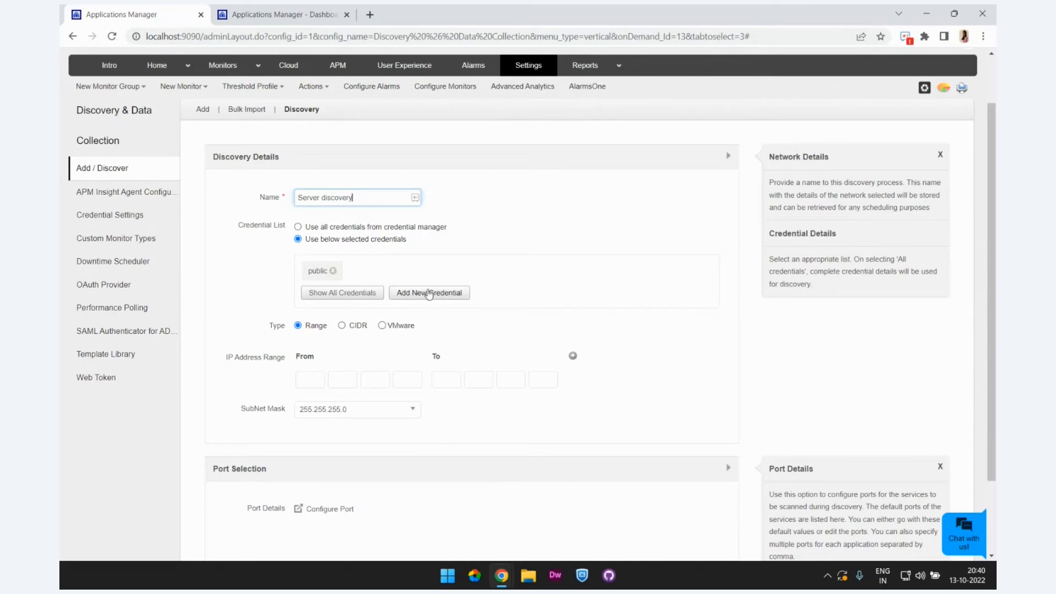
{"action": "left_click", "coordinate": [429, 293]}
{"action": "scroll", "coordinate": [518, 308], "scroll_direction": "down", "scroll_amount": 1}
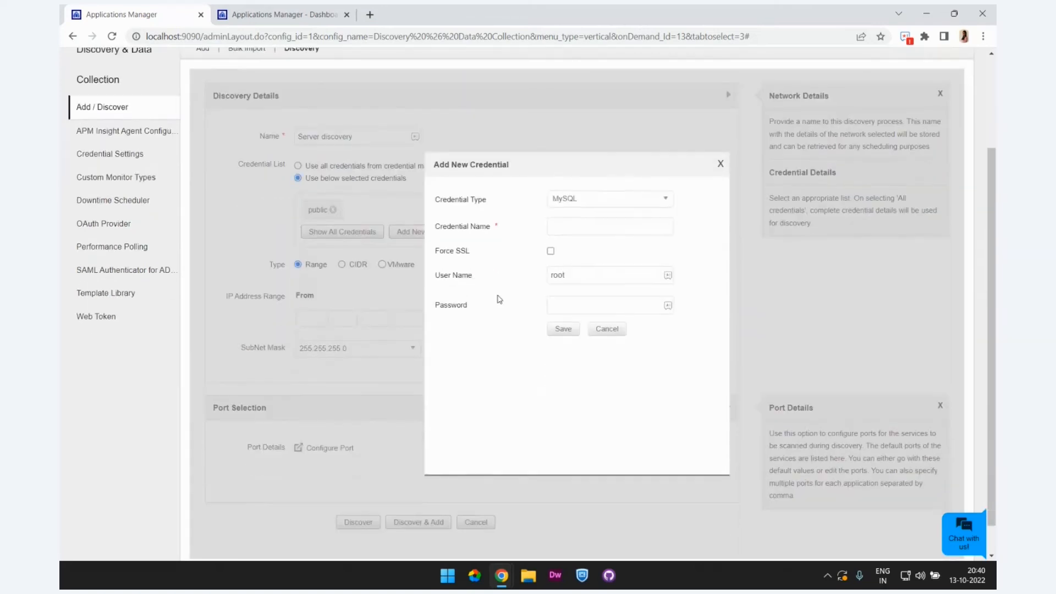
{"action": "left_click", "coordinate": [572, 201]}
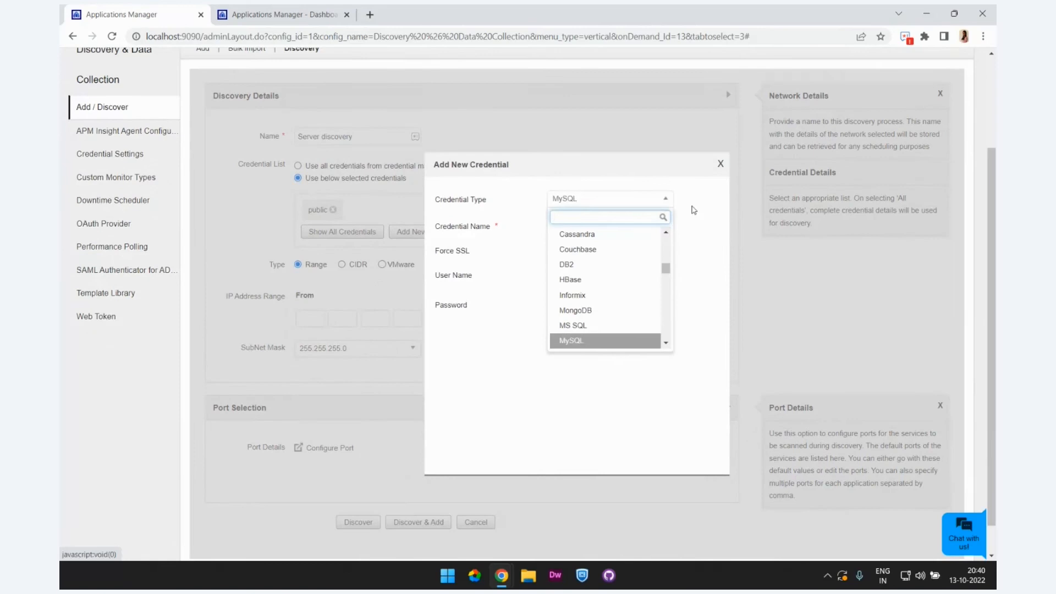
{"action": "left_click", "coordinate": [595, 351]}
{"action": "left_click", "coordinate": [567, 228]}
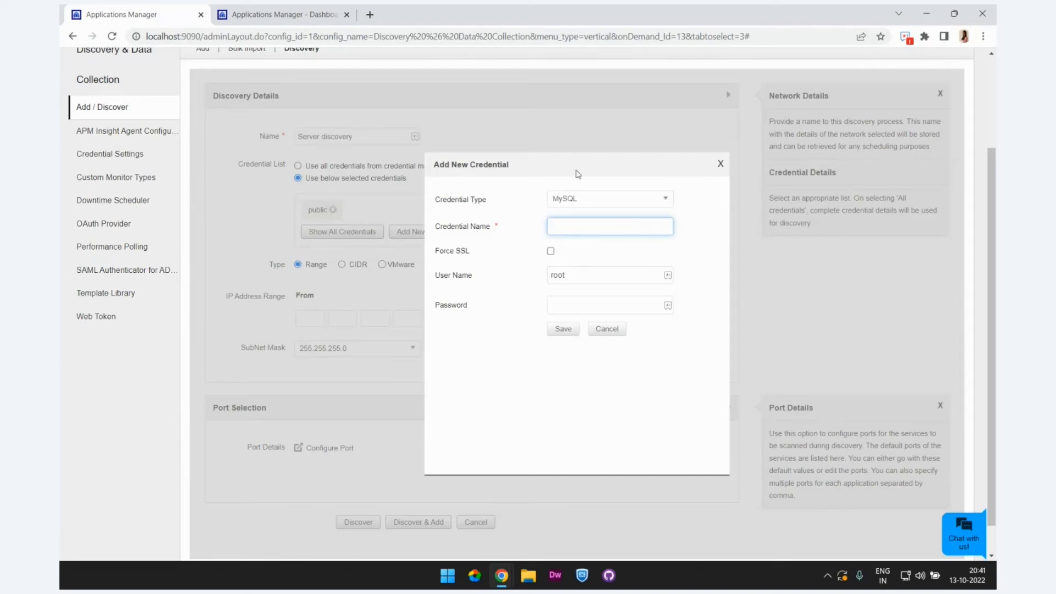
{"action": "left_click", "coordinate": [720, 165]}
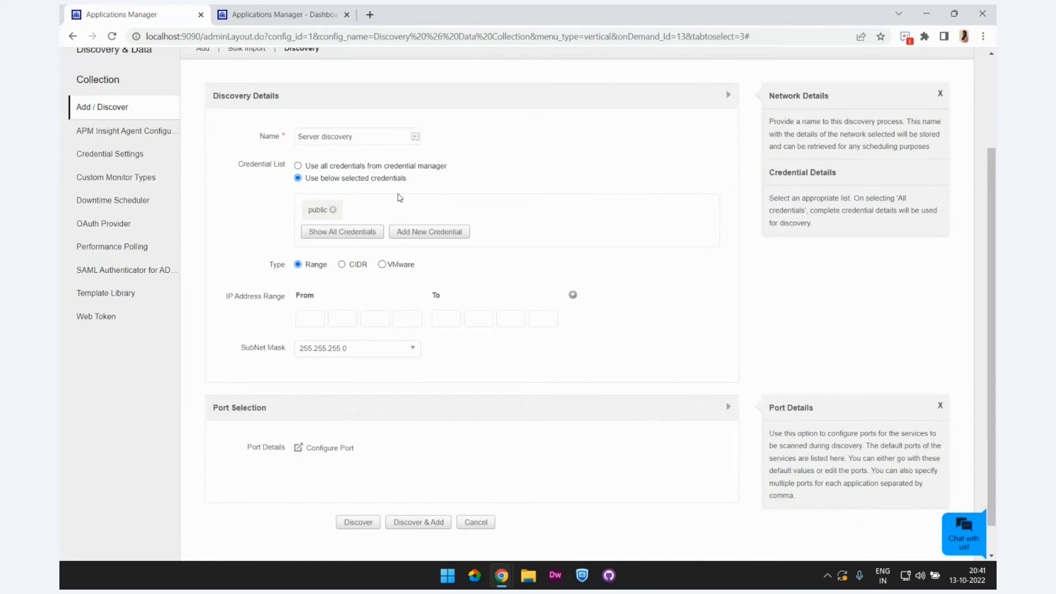
Step: Set the discovery's IP address range from 192.168.43.1 to 192.168.43.34
{"action": "scroll", "coordinate": [400, 198], "scroll_direction": "down", "scroll_amount": 1}
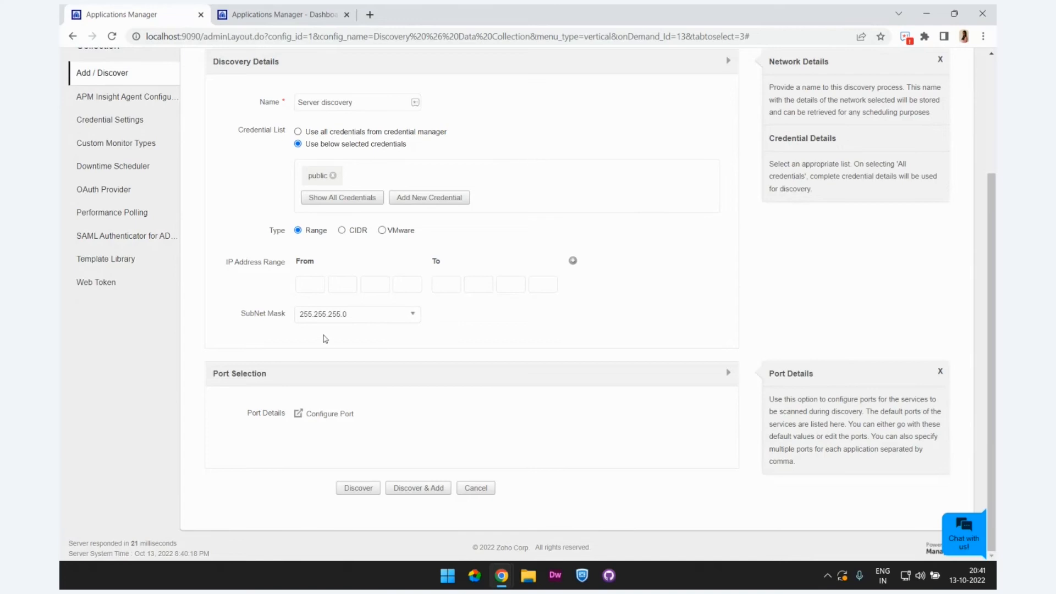
{"action": "left_click", "coordinate": [315, 282]}
{"action": "type", "text": "192"}
{"action": "left_click", "coordinate": [341, 283]}
{"action": "type", "text": "168 "}
{"action": "type", "text": "4"}
{"action": "type", "text": "3"}
{"action": "left_click", "coordinate": [411, 284]}
{"action": "type", "text": "1"}
{"action": "left_click", "coordinate": [451, 283]}
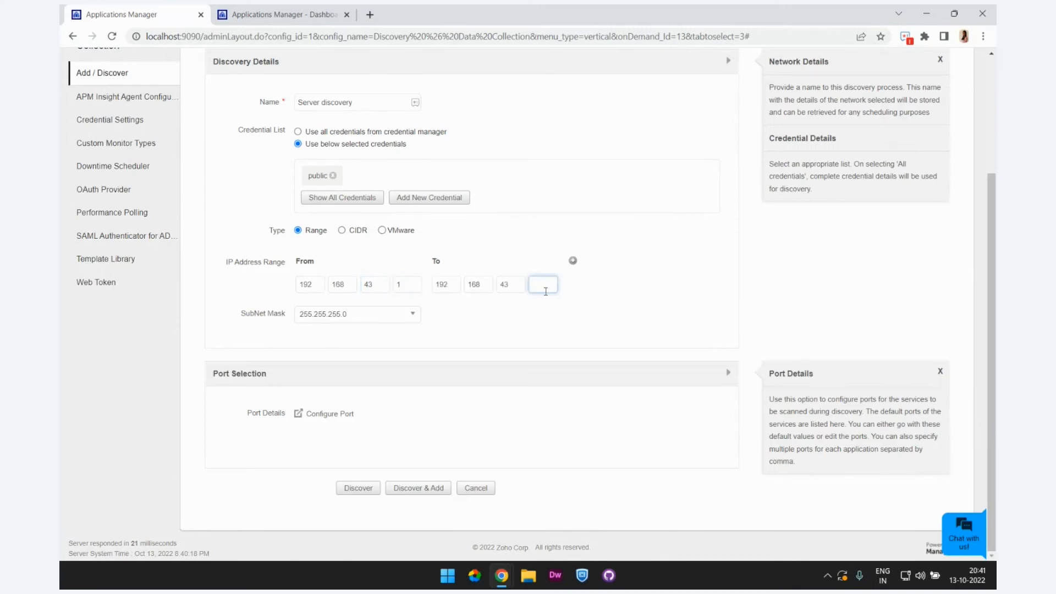
{"action": "type", "text": "34"}
Step: Add a second IP address range row and remove it again
{"action": "double_click", "coordinate": [301, 284]}
{"action": "left_click", "coordinate": [378, 285]}
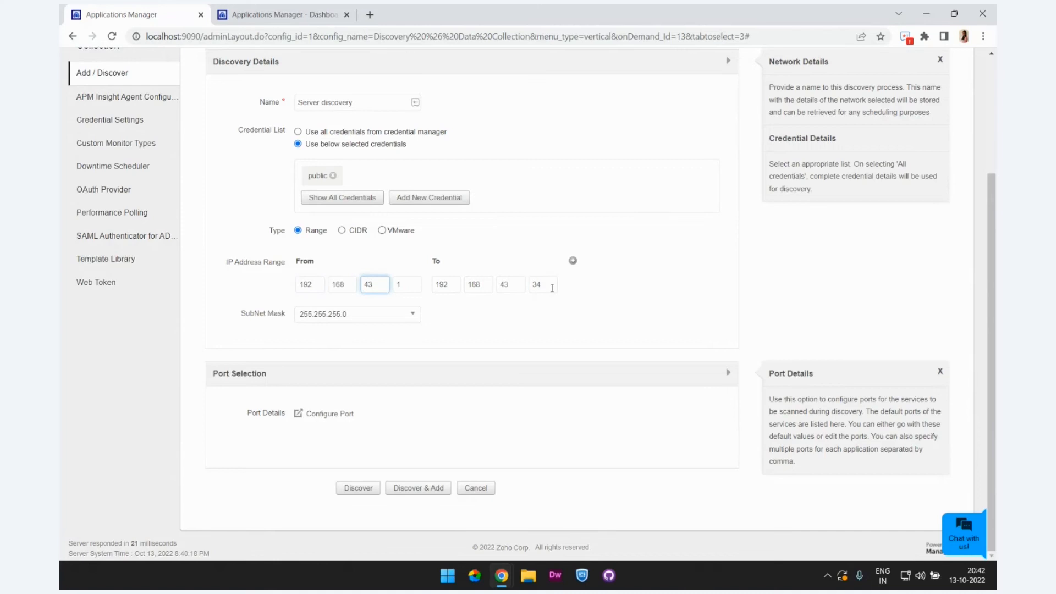
{"action": "left_click", "coordinate": [572, 262]}
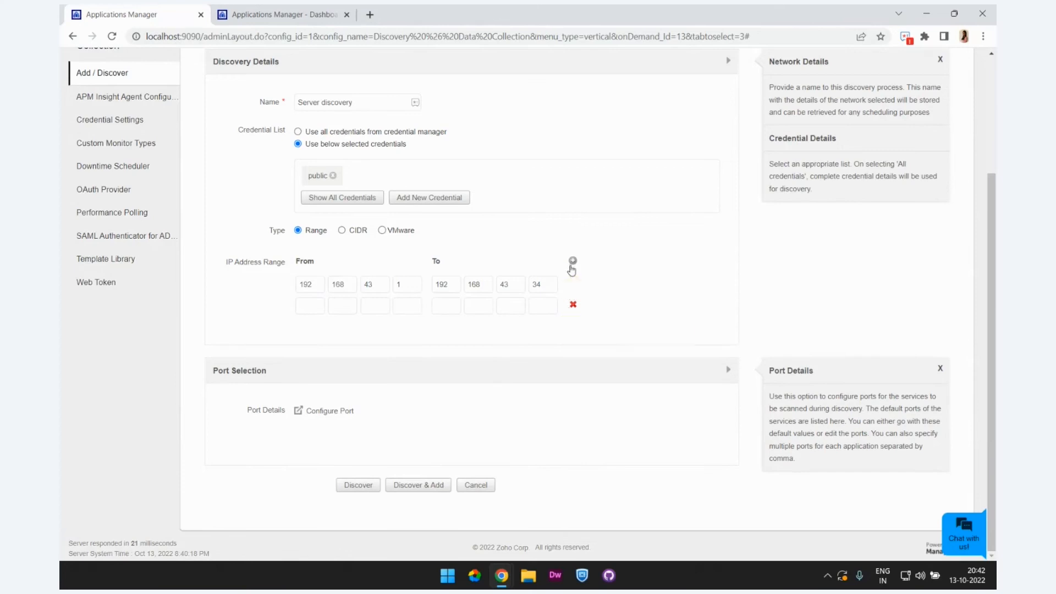
{"action": "left_click", "coordinate": [573, 305]}
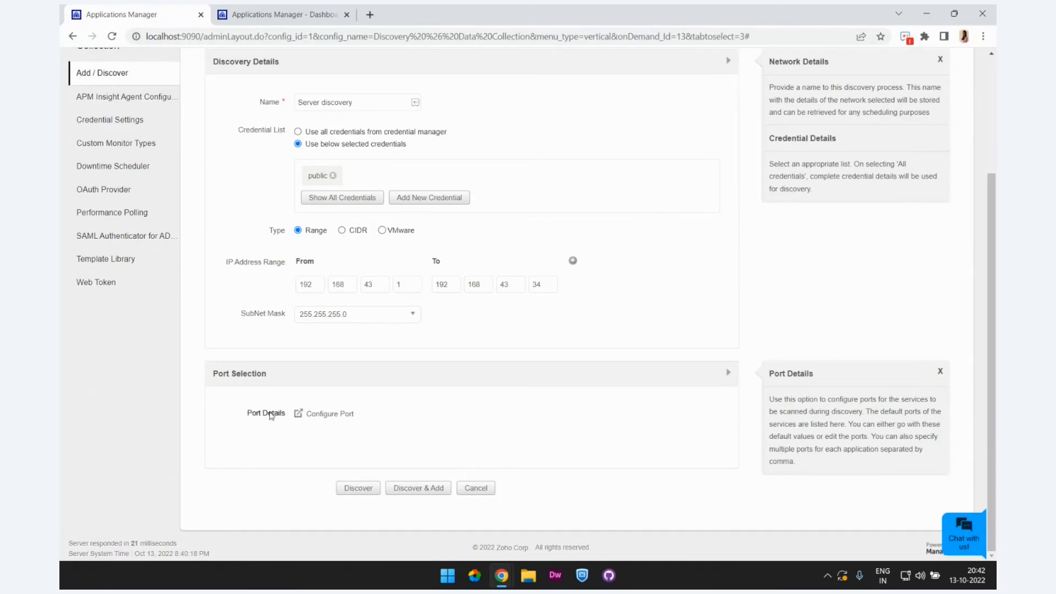
Step: Review the default ports for servers and applications in the discovery's port configuration and close it
{"action": "left_click", "coordinate": [353, 417]}
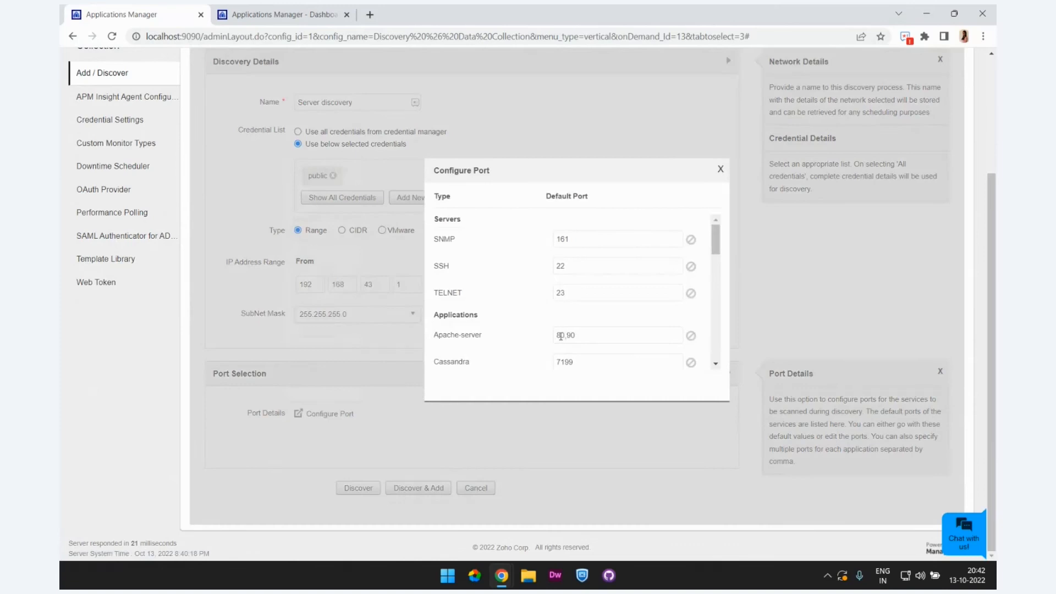
{"action": "scroll", "coordinate": [626, 285], "scroll_direction": "down", "scroll_amount": 1}
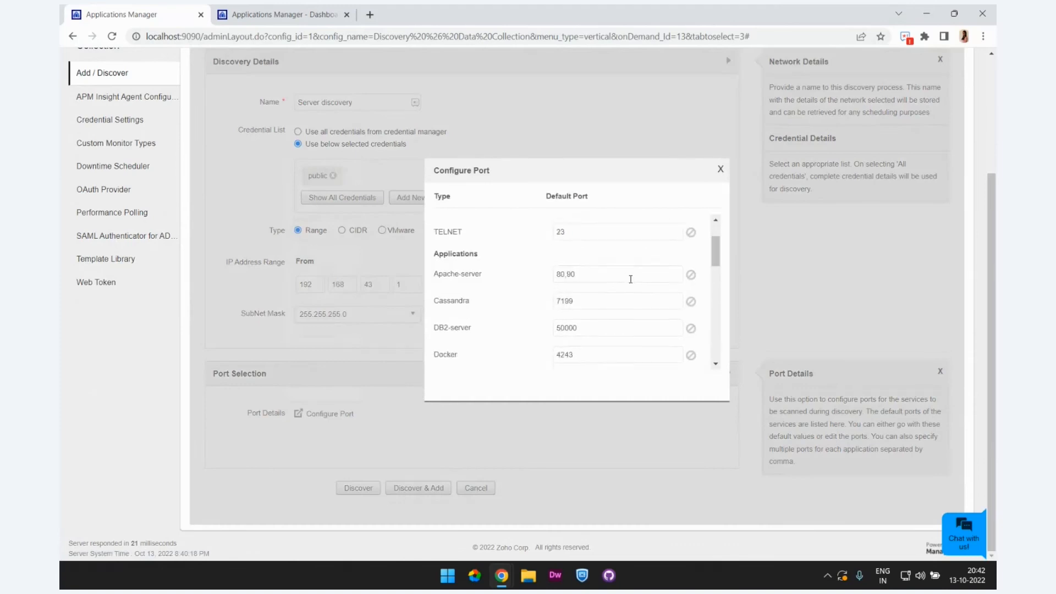
{"action": "scroll", "coordinate": [630, 280], "scroll_direction": "down", "scroll_amount": 2}
{"action": "scroll", "coordinate": [624, 335], "scroll_direction": "down", "scroll_amount": 3}
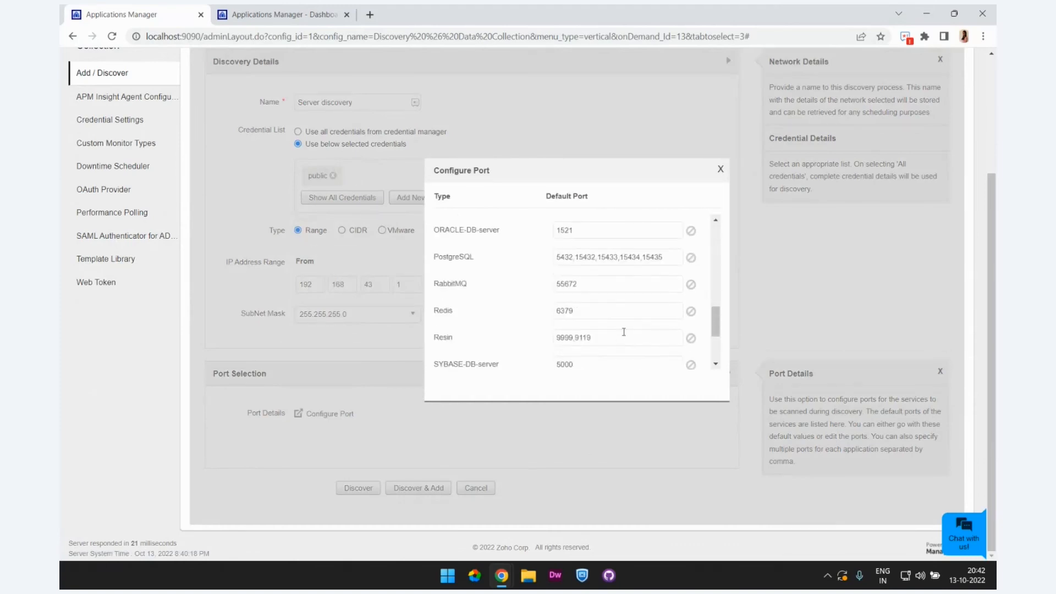
{"action": "scroll", "coordinate": [620, 337], "scroll_direction": "up", "scroll_amount": 5}
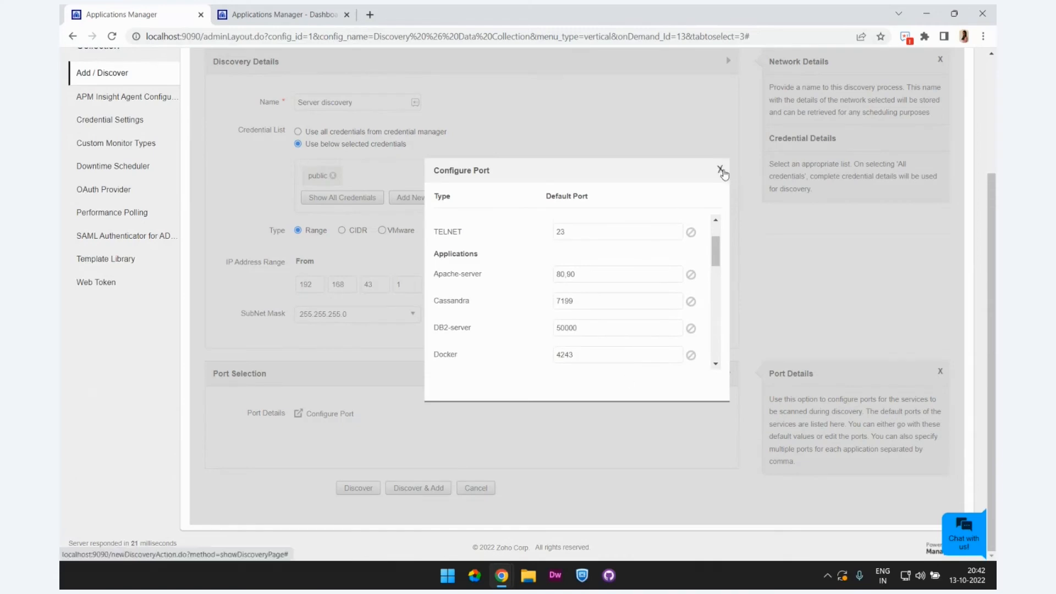
{"action": "left_click", "coordinate": [722, 170]}
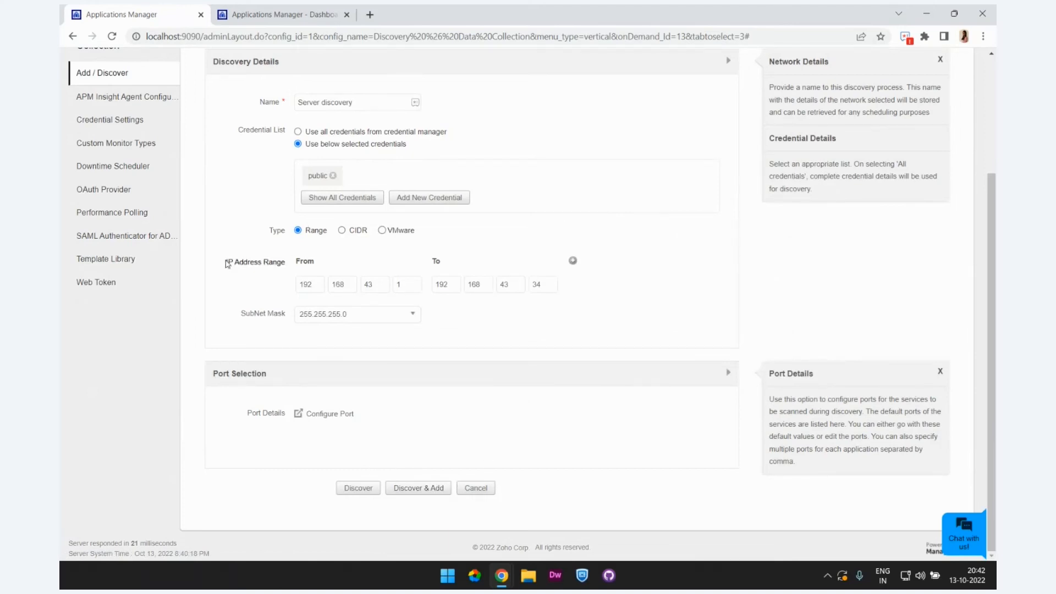
Step: Switch the discovery type to CIDR and to VMware, and examine the fields each one requires
{"action": "left_click_drag", "start_coordinate": [226, 262], "coordinate": [288, 271]}
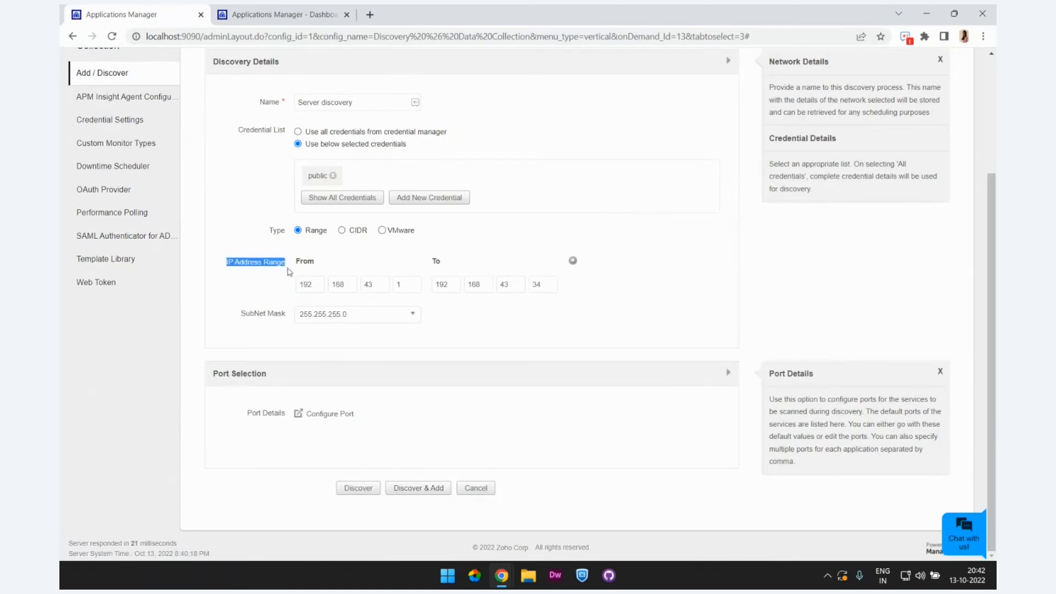
{"action": "left_click", "coordinate": [341, 231]}
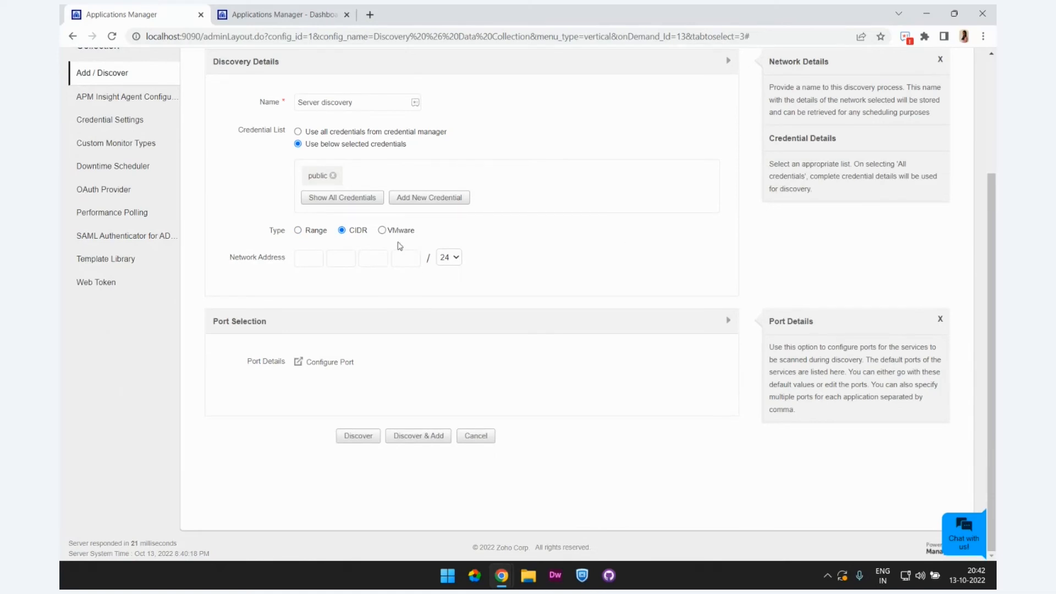
{"action": "left_click", "coordinate": [384, 231]}
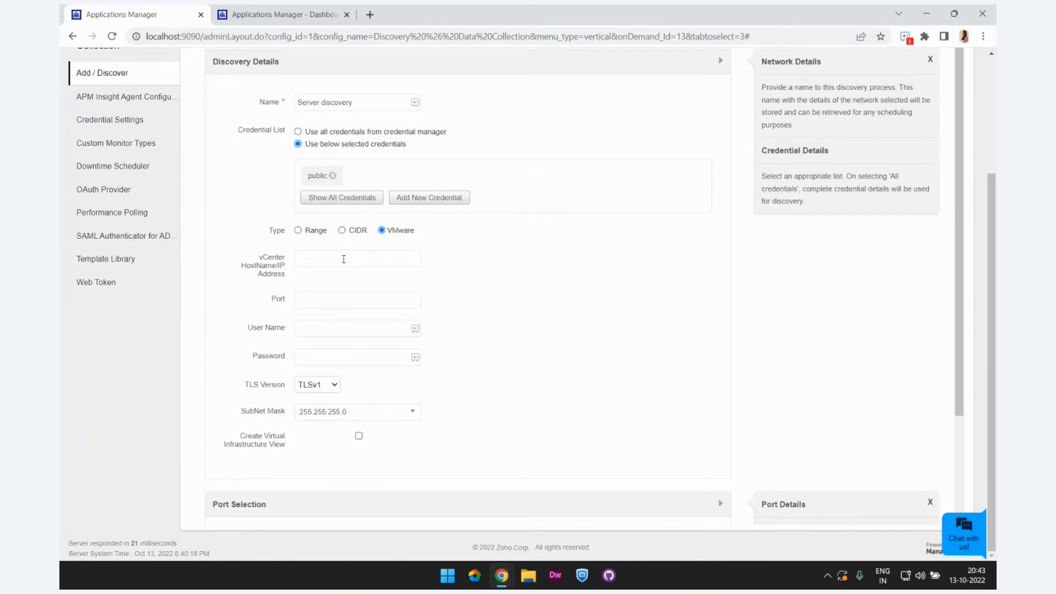
{"action": "left_click", "coordinate": [347, 259]}
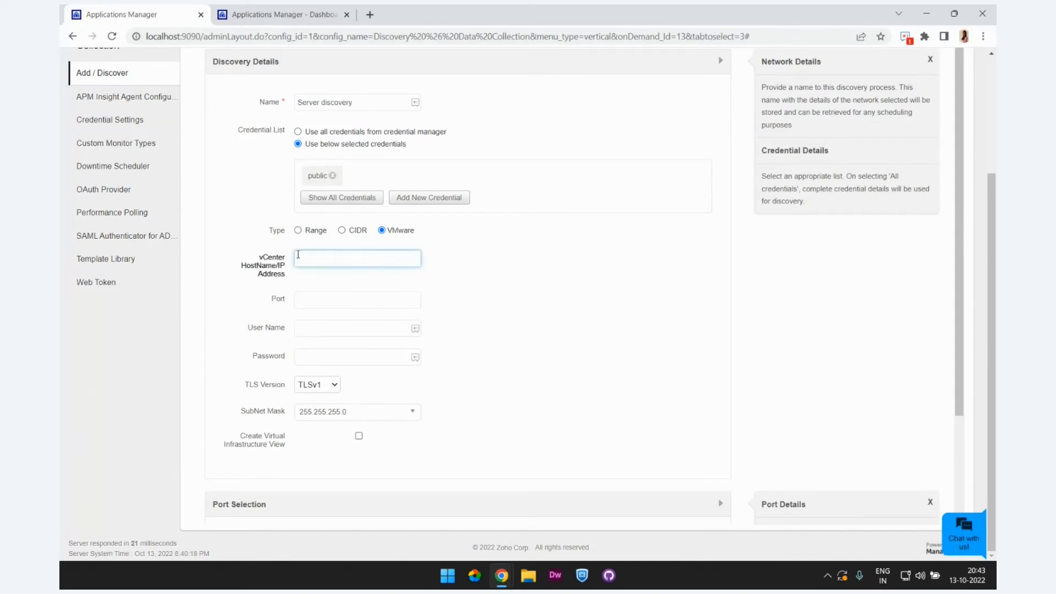
{"action": "left_click", "coordinate": [322, 295]}
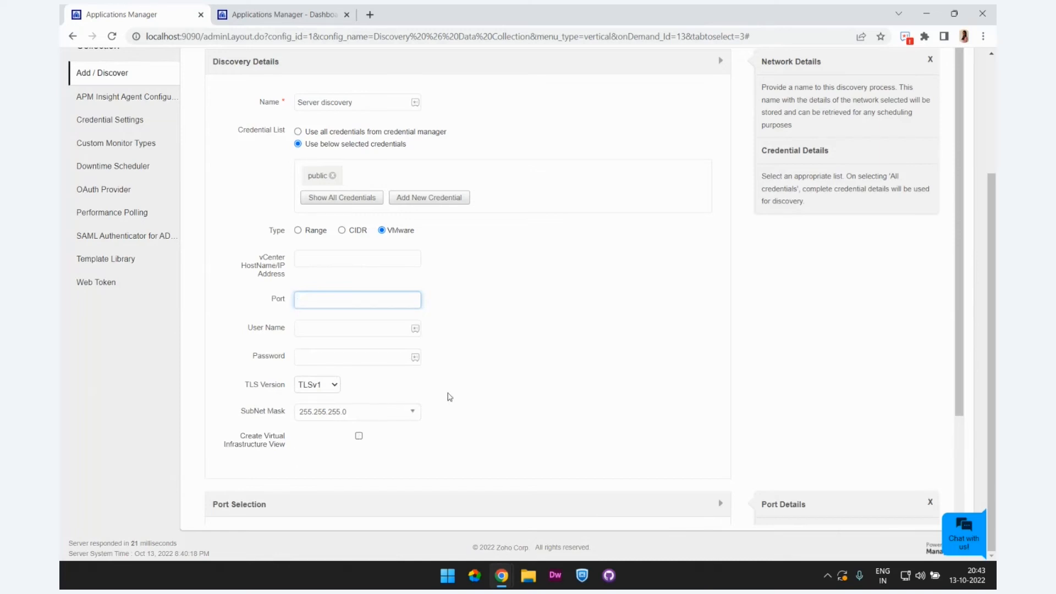
{"action": "scroll", "coordinate": [449, 397], "scroll_direction": "up", "scroll_amount": 2}
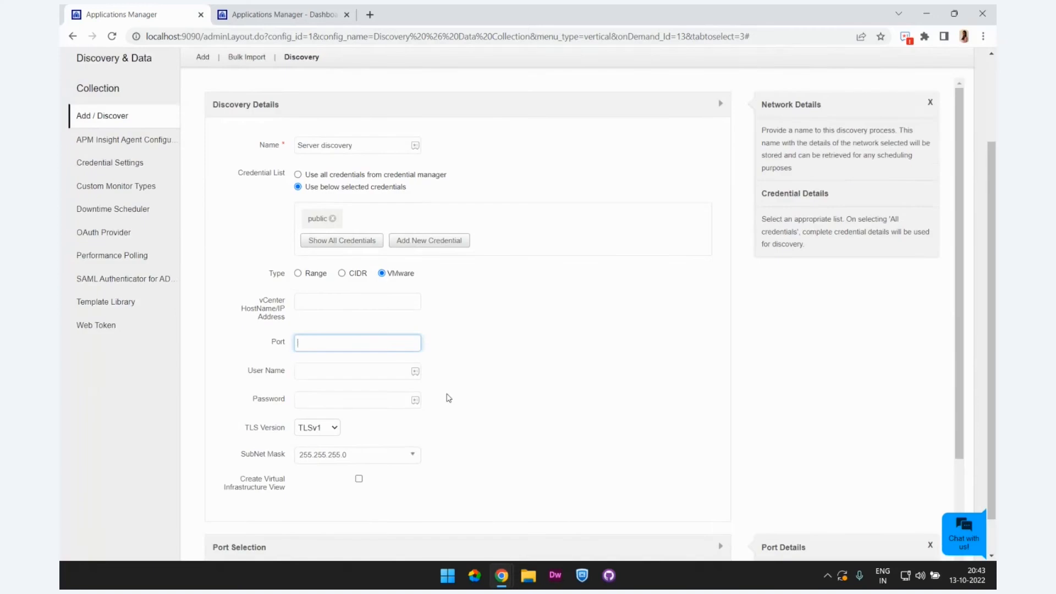
{"action": "scroll", "coordinate": [449, 398], "scroll_direction": "down", "scroll_amount": 2}
{"action": "scroll", "coordinate": [449, 397], "scroll_direction": "up", "scroll_amount": 2}
{"action": "scroll", "coordinate": [448, 397], "scroll_direction": "down", "scroll_amount": 3}
{"action": "scroll", "coordinate": [449, 397], "scroll_direction": "up", "scroll_amount": 3}
Step: Open the bulk import of monitors and choose Active Directory as the monitor type to show its CSV format
{"action": "left_click", "coordinate": [253, 58]}
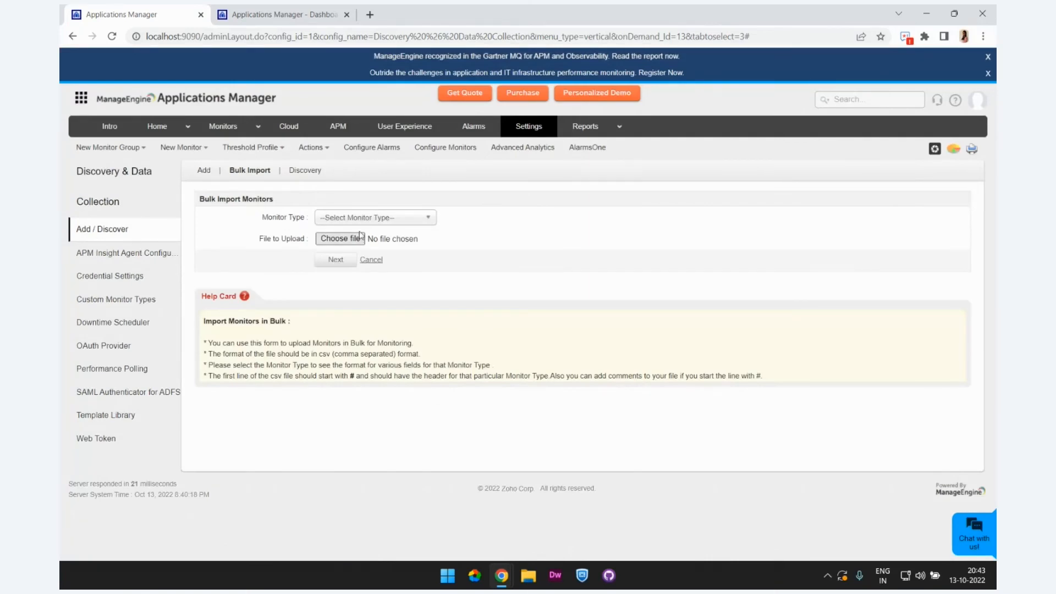
{"action": "left_click", "coordinate": [360, 217]}
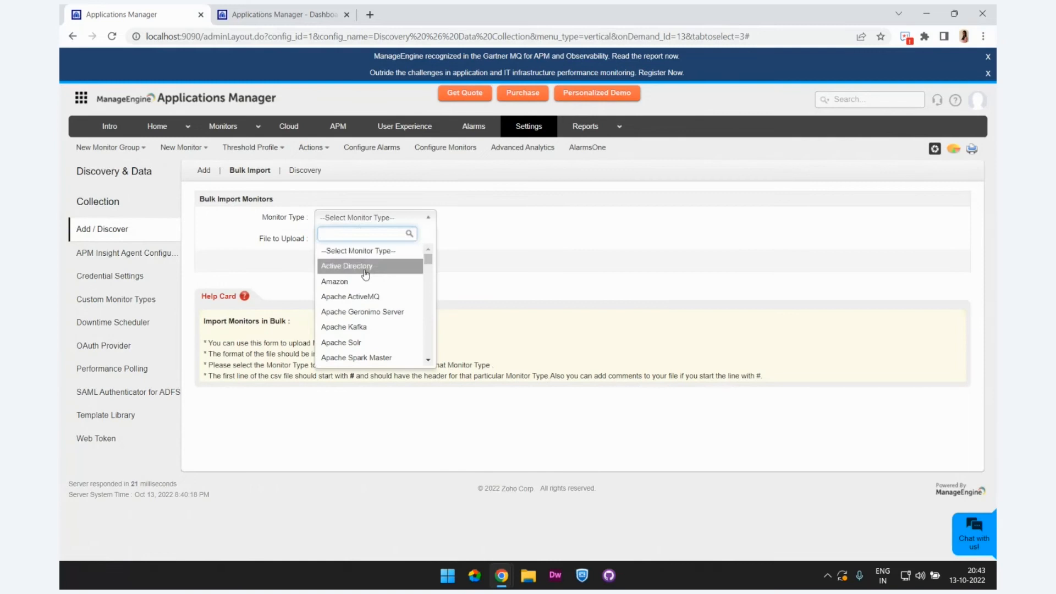
{"action": "left_click", "coordinate": [368, 266]}
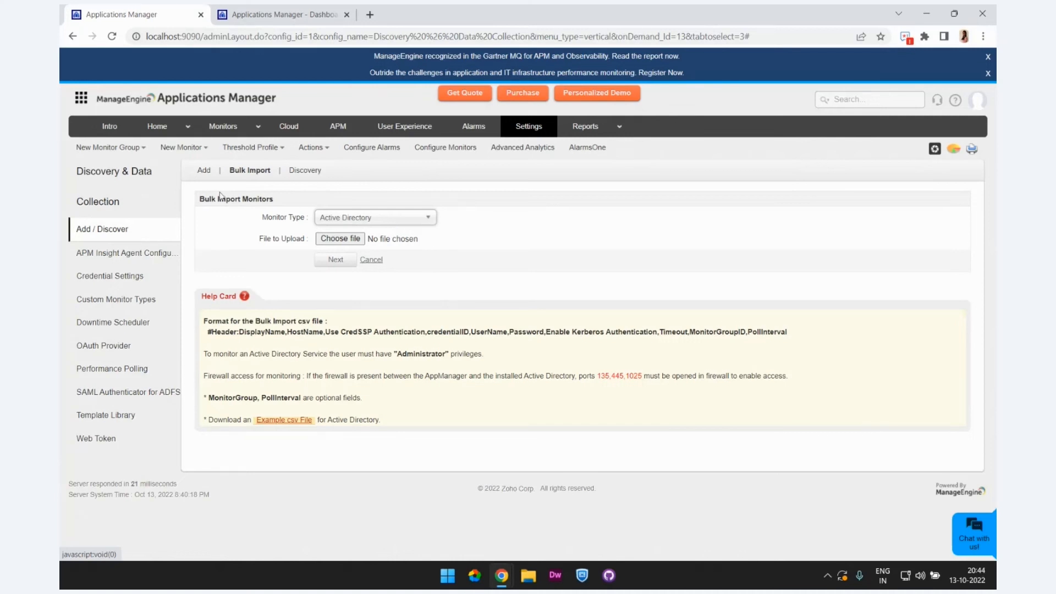
Step: Open the form for adding a Cassandra monitor from the Database Servers category and examine its settings
{"action": "left_click", "coordinate": [196, 172]}
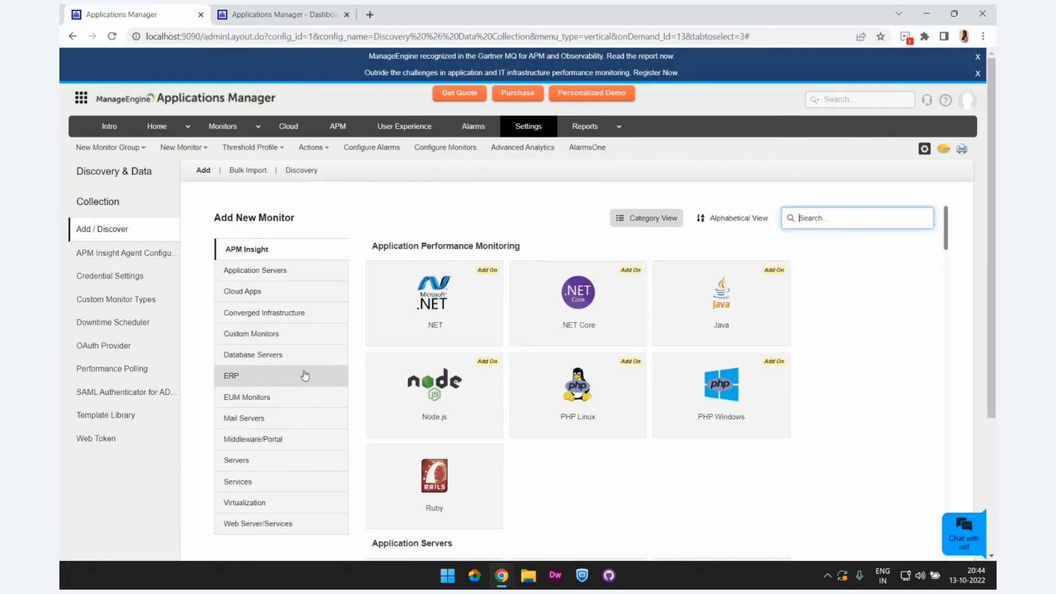
{"action": "left_click", "coordinate": [306, 357]}
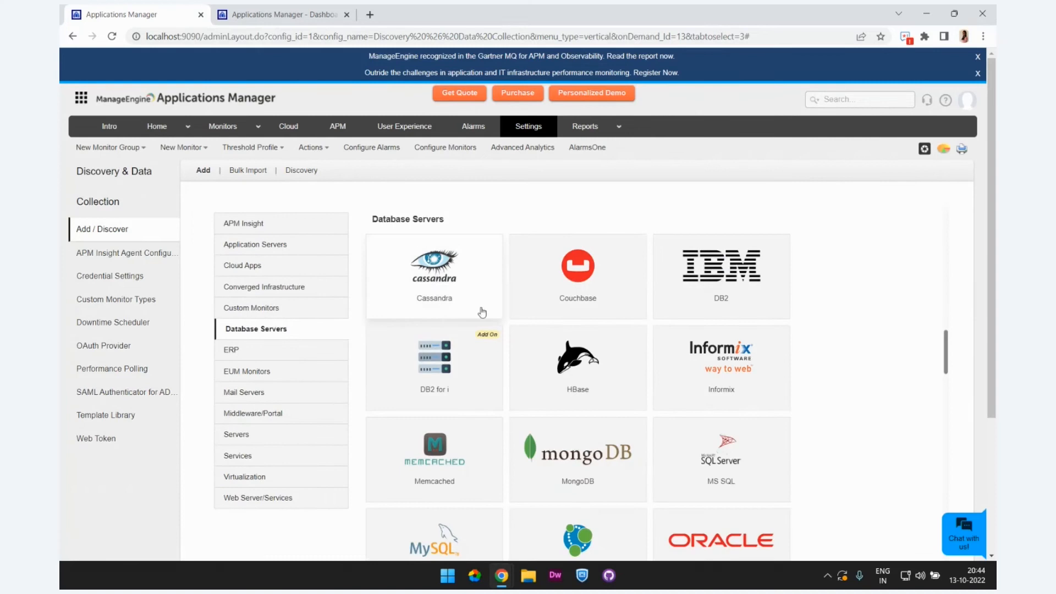
{"action": "left_click", "coordinate": [481, 313]}
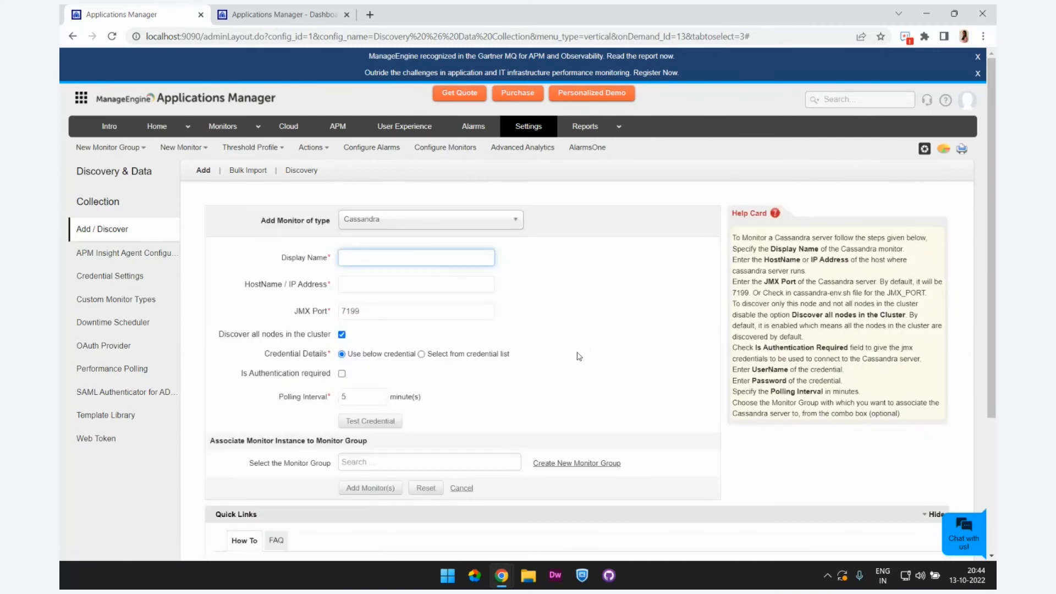
{"action": "scroll", "coordinate": [579, 356], "scroll_direction": "down", "scroll_amount": 1}
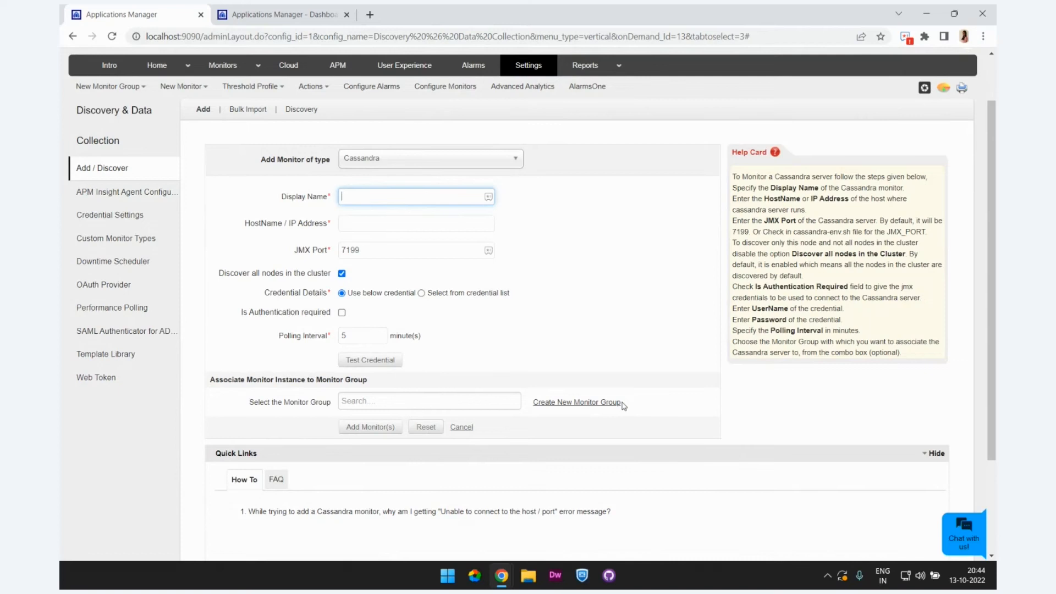
{"action": "key", "text": "alt+Tab"}
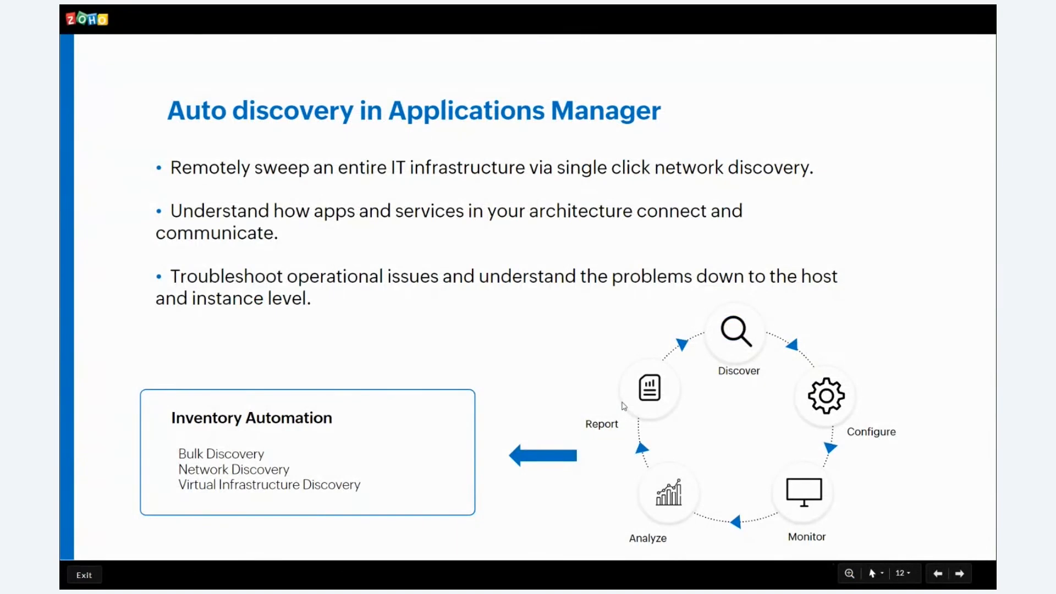
{"action": "key", "text": "Right"}
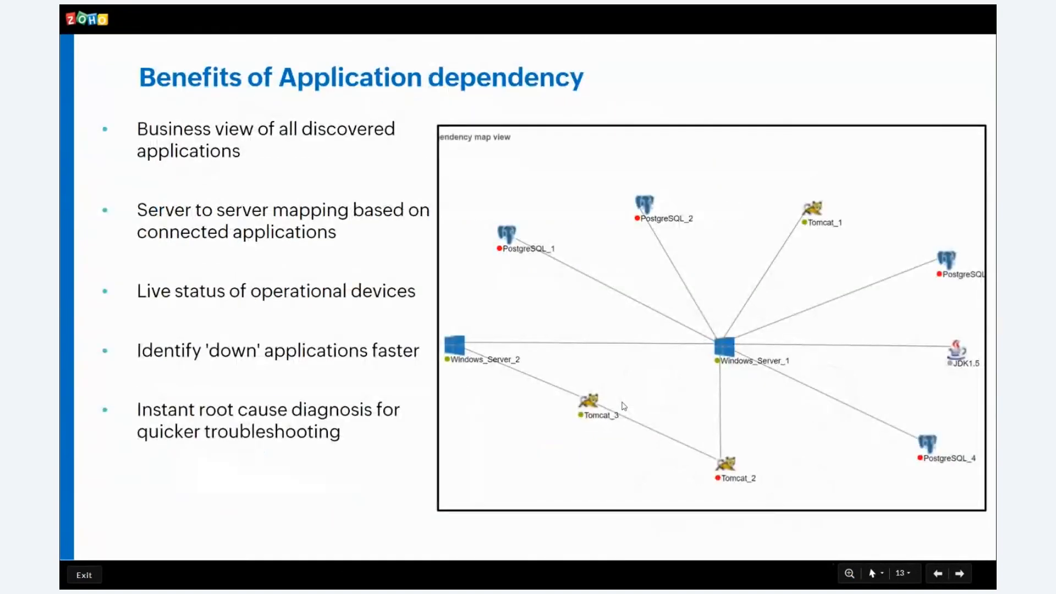
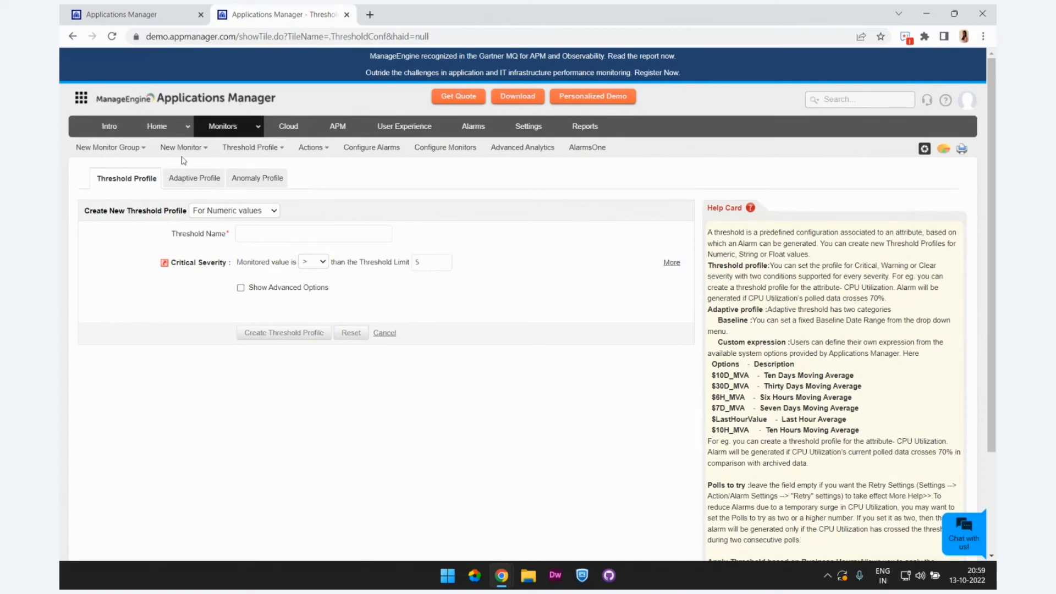
Step: View the value types for a new threshold profile, name the numeric one Memory Utili and set its critical severity limit to 70
{"action": "left_click", "coordinate": [220, 212]}
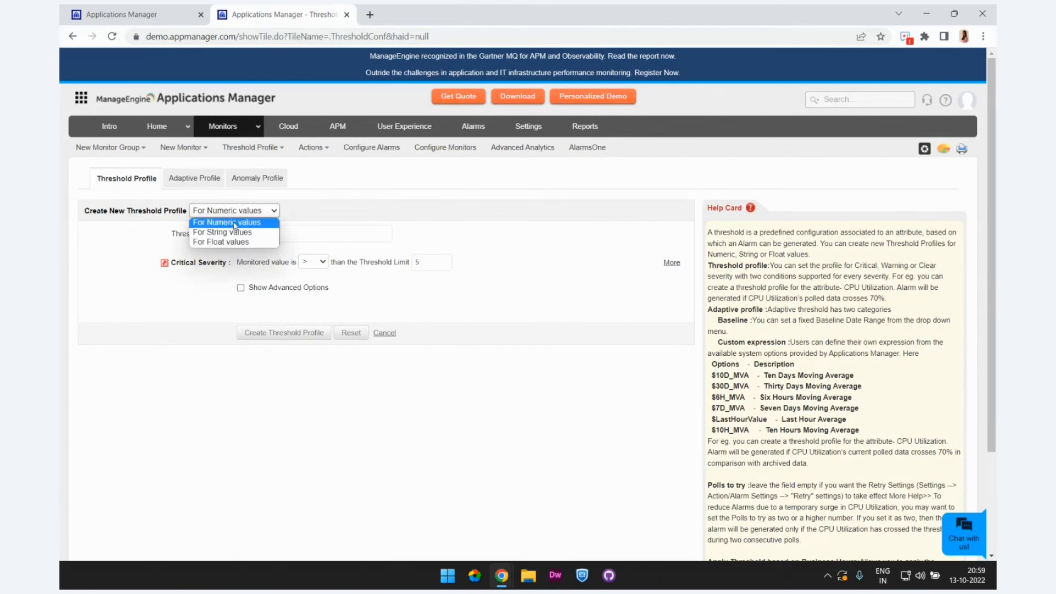
{"action": "left_click", "coordinate": [311, 205]}
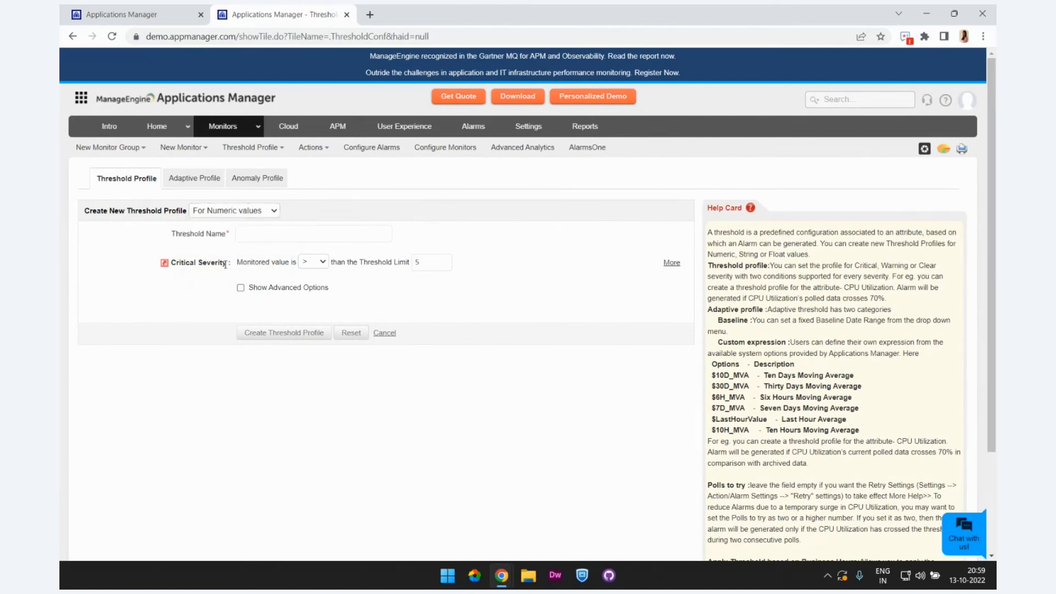
{"action": "left_click", "coordinate": [350, 238]}
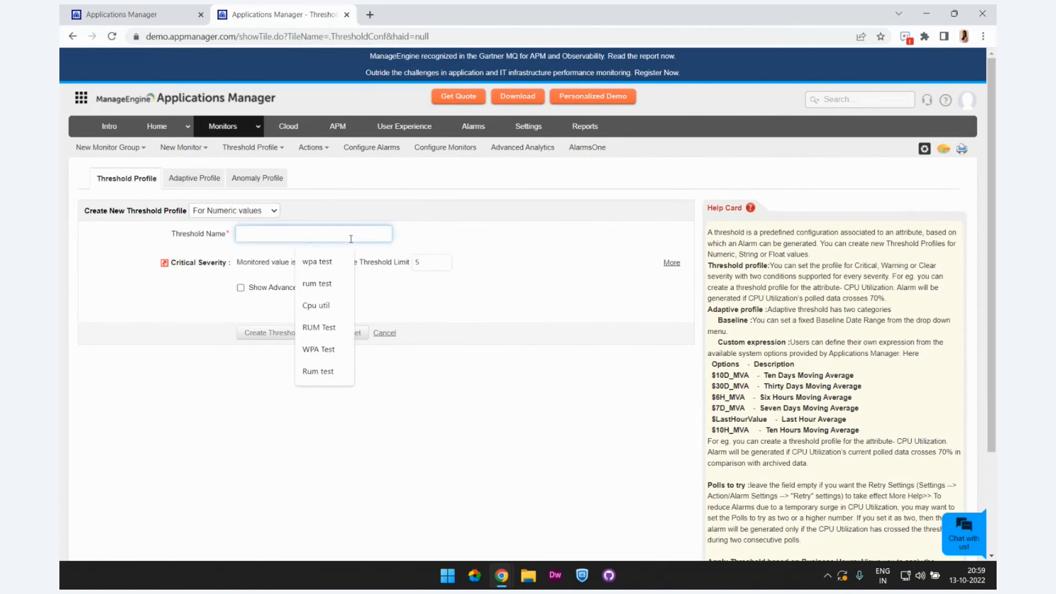
{"action": "type", "text": "Mem"}
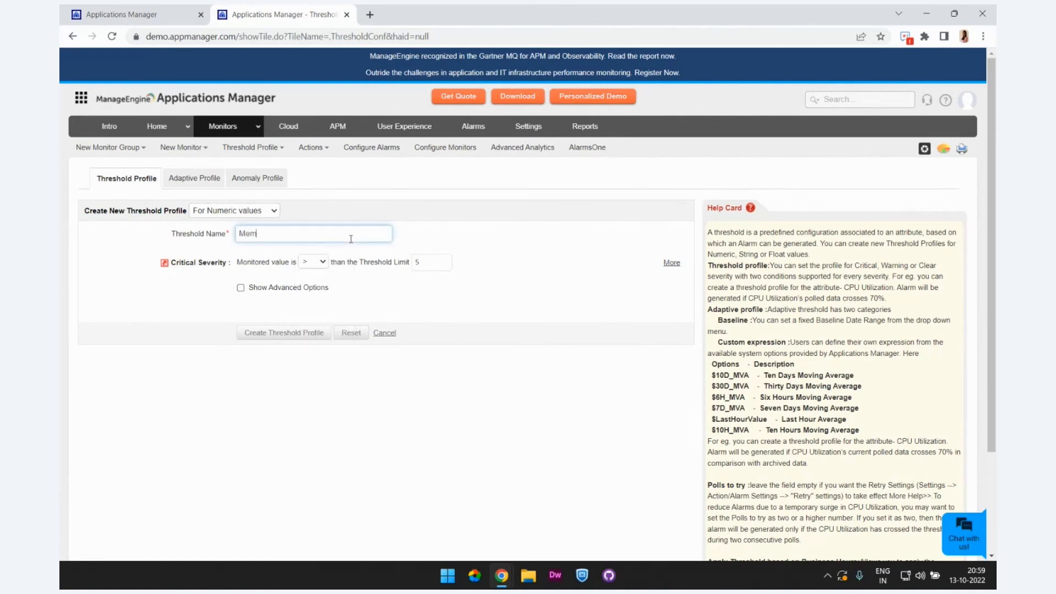
{"action": "type", "text": "ory Utili"}
{"action": "left_click", "coordinate": [434, 263]}
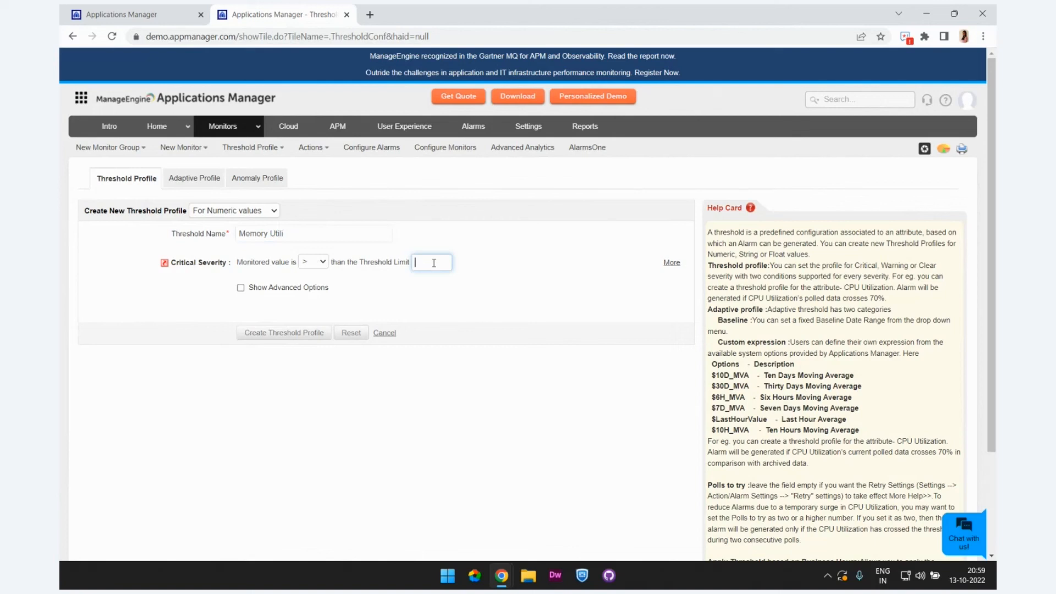
{"action": "type", "text": "70"}
Step: Show the advanced options of the threshold profile and examine the messages and poll settings for critical, warning and clear severities
{"action": "left_click", "coordinate": [240, 288]}
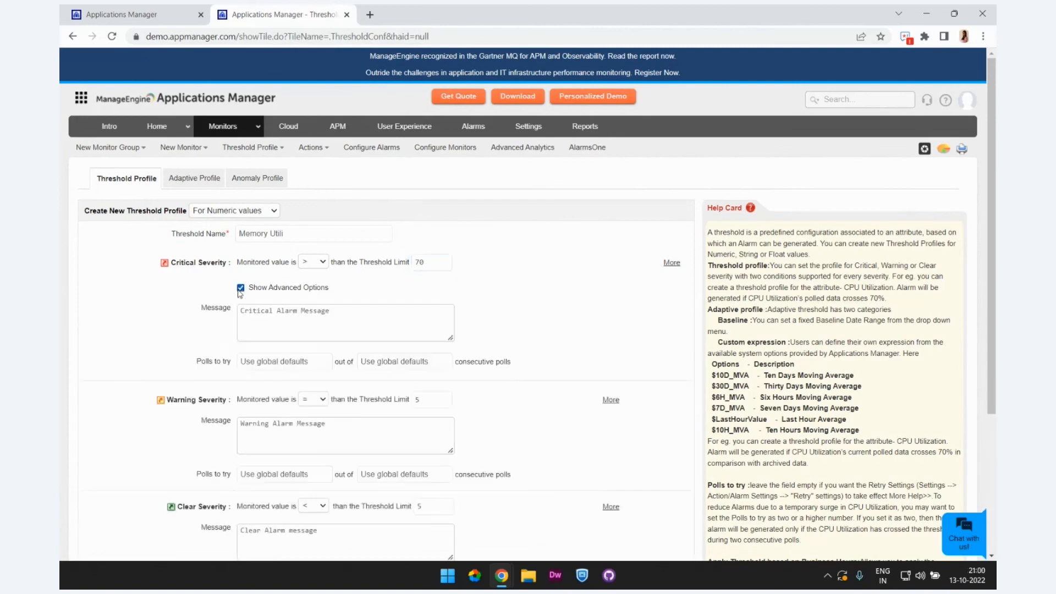
{"action": "scroll", "coordinate": [224, 350], "scroll_direction": "down", "scroll_amount": 4}
{"action": "scroll", "coordinate": [224, 330], "scroll_direction": "up", "scroll_amount": 2}
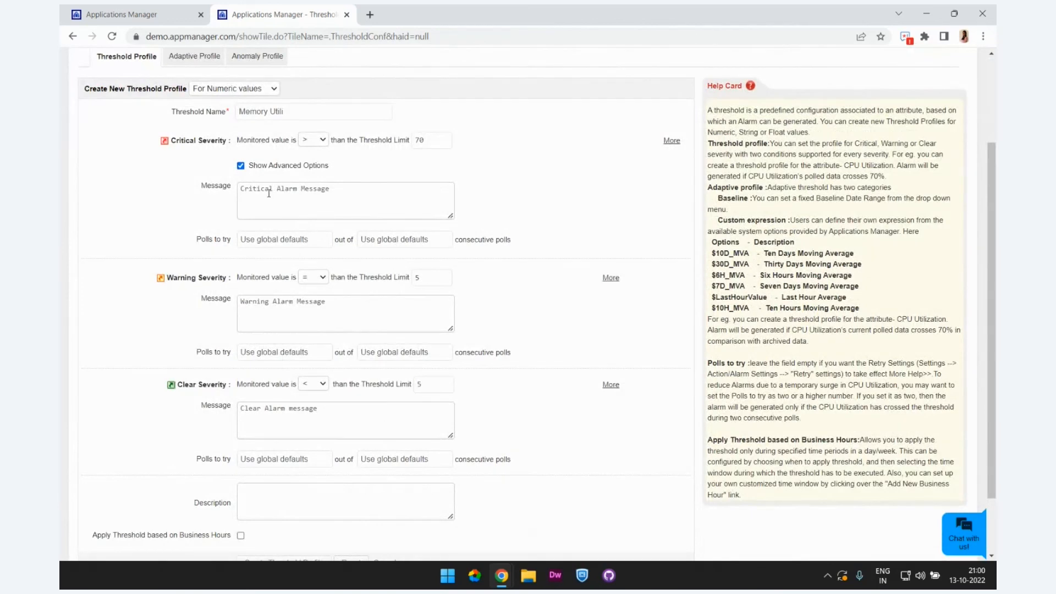
{"action": "left_click", "coordinate": [248, 201]}
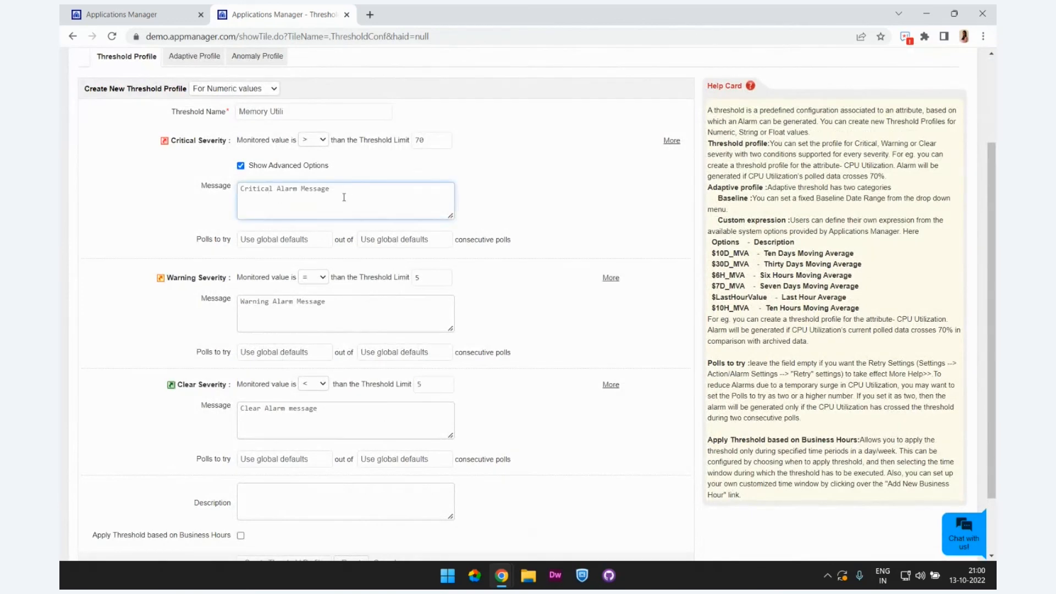
{"action": "scroll", "coordinate": [428, 329], "scroll_direction": "up", "scroll_amount": 1}
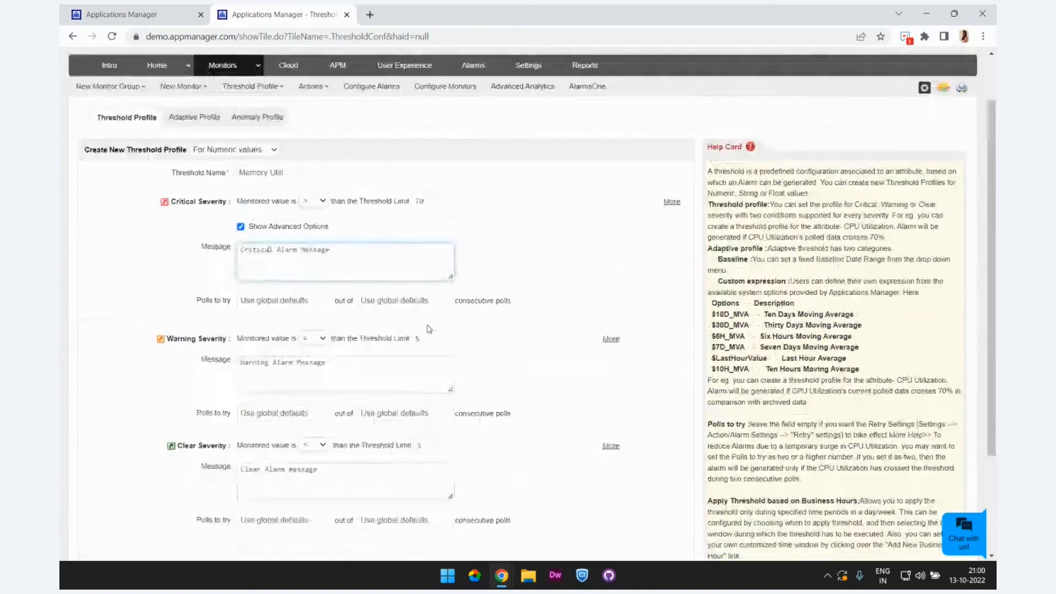
{"action": "left_click_drag", "start_coordinate": [414, 202], "coordinate": [275, 208]}
{"action": "left_click", "coordinate": [474, 228]}
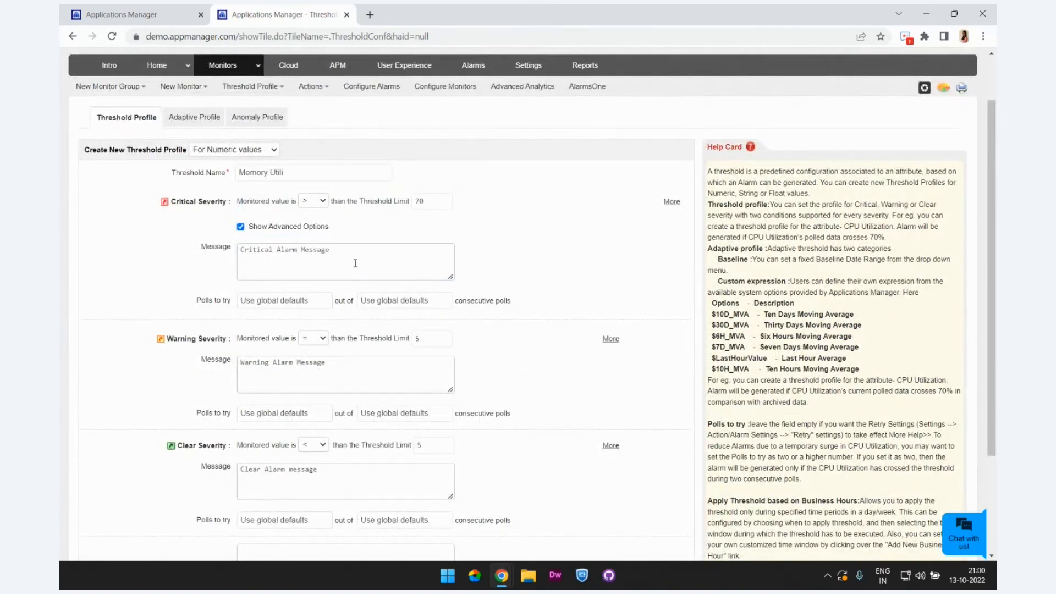
{"action": "left_click_drag", "start_coordinate": [375, 266], "coordinate": [213, 245]}
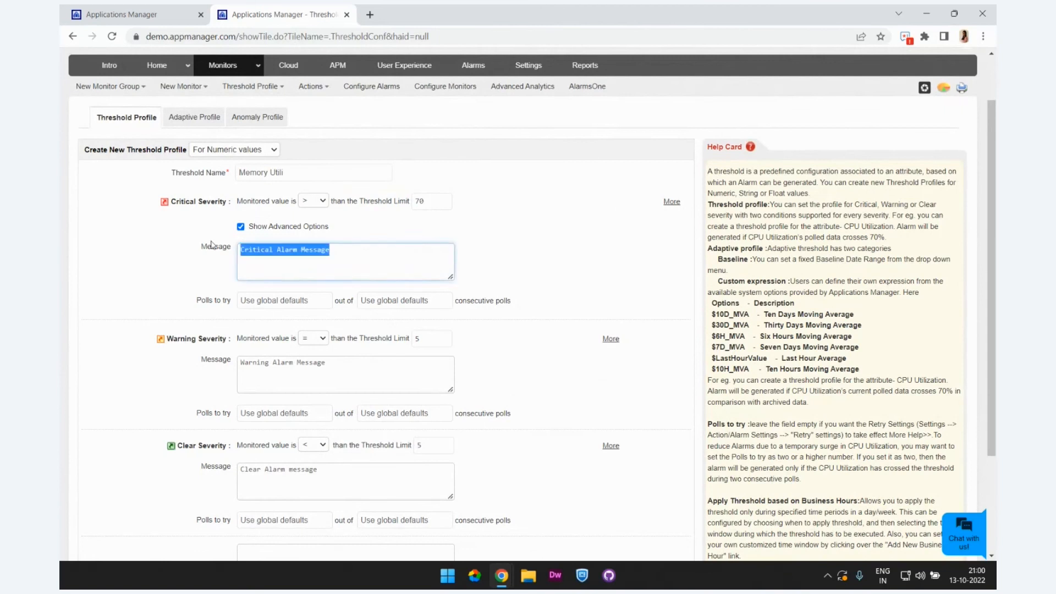
{"action": "left_click", "coordinate": [548, 226]}
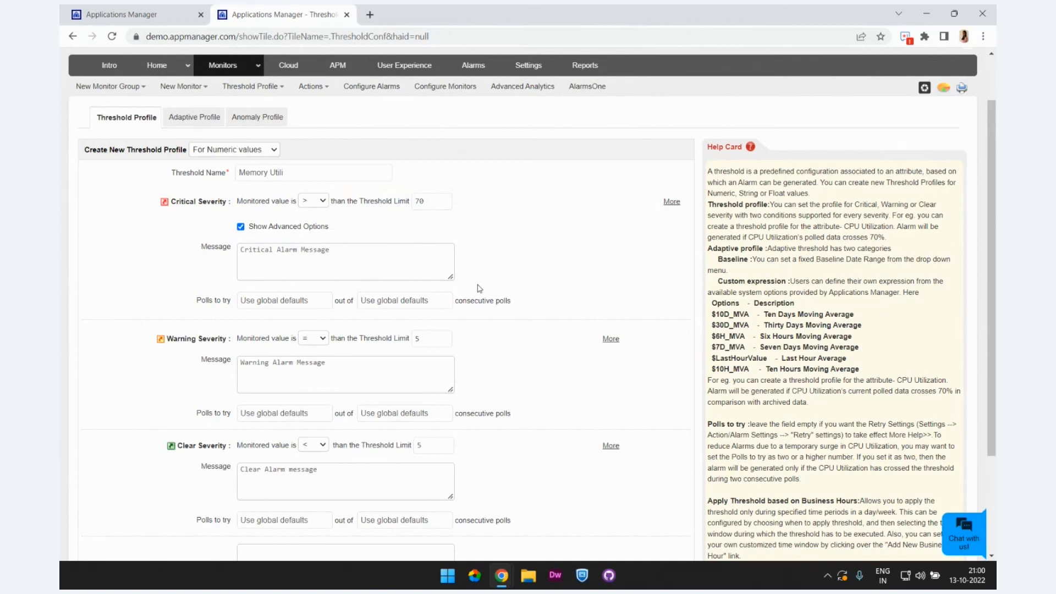
{"action": "scroll", "coordinate": [287, 267], "scroll_direction": "down", "scroll_amount": 1}
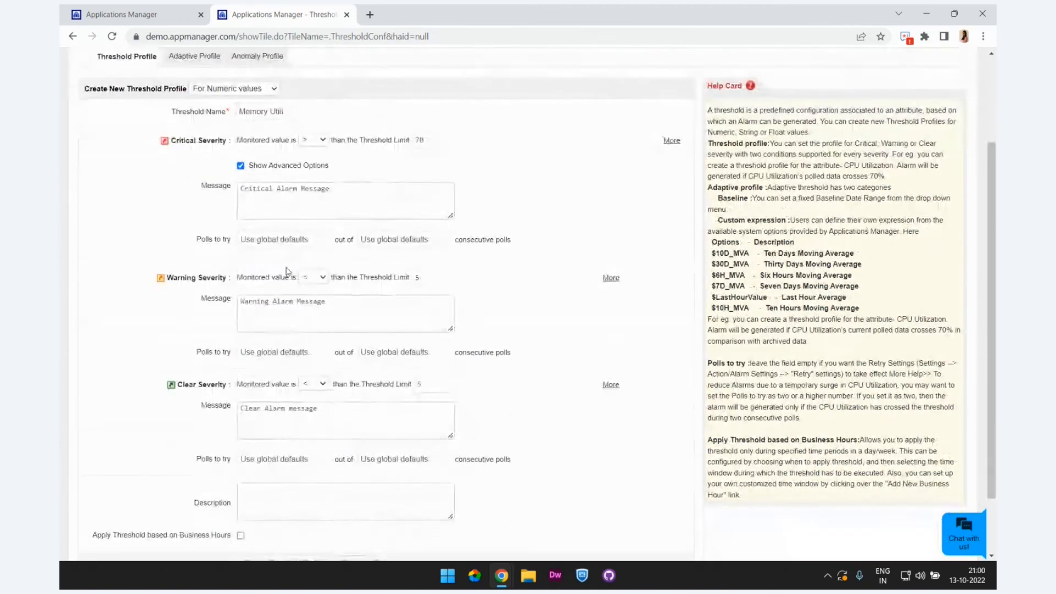
{"action": "scroll", "coordinate": [245, 140], "scroll_direction": "up", "scroll_amount": 1}
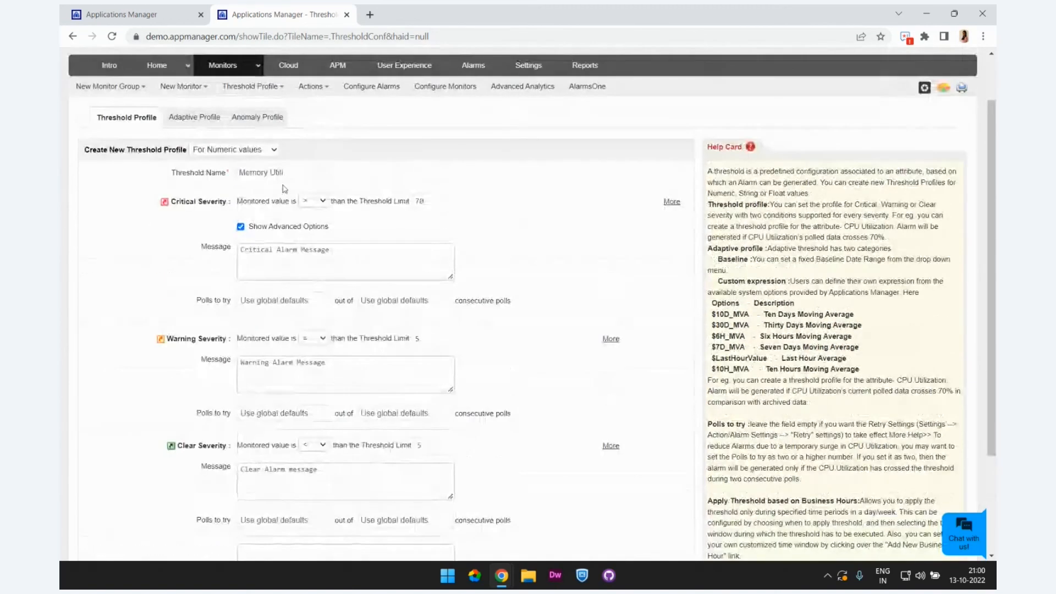
Step: Open the adaptive profile form and compare its baseline date ranges with the custom expression option
{"action": "left_click", "coordinate": [200, 126]}
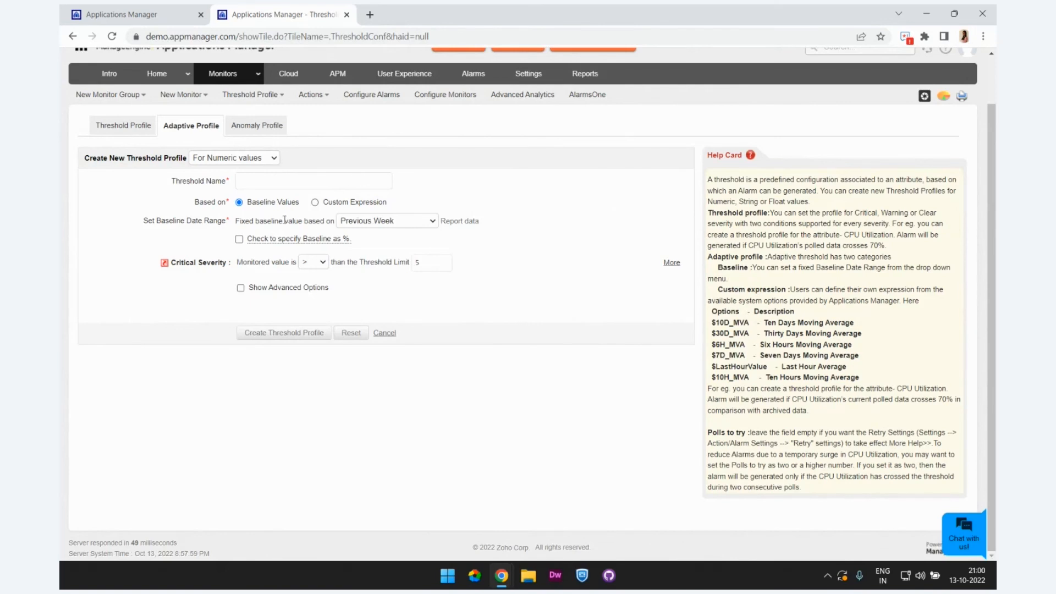
{"action": "left_click", "coordinate": [406, 222]}
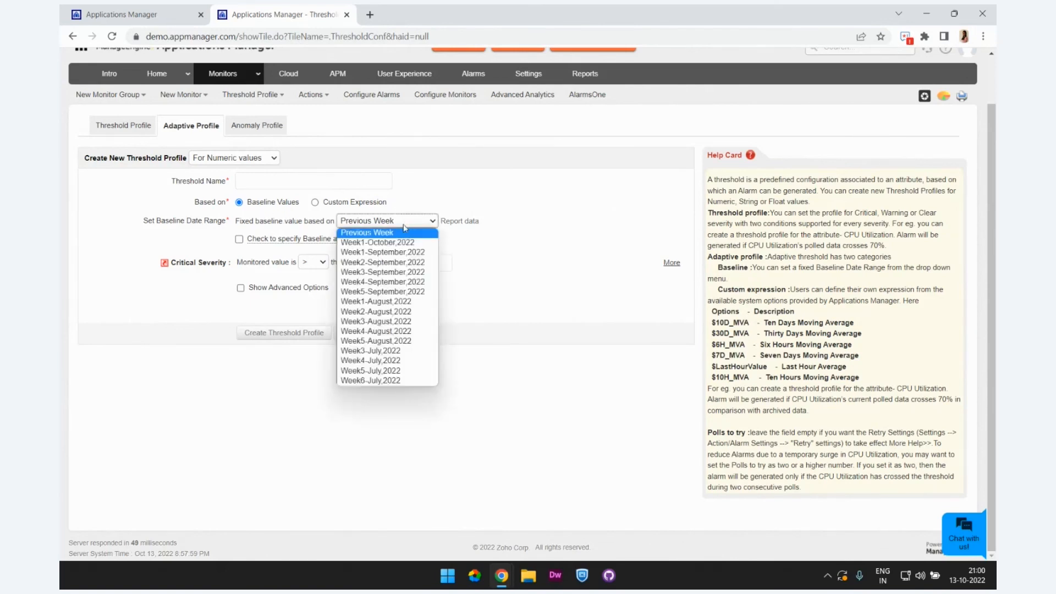
{"action": "left_click", "coordinate": [482, 252]}
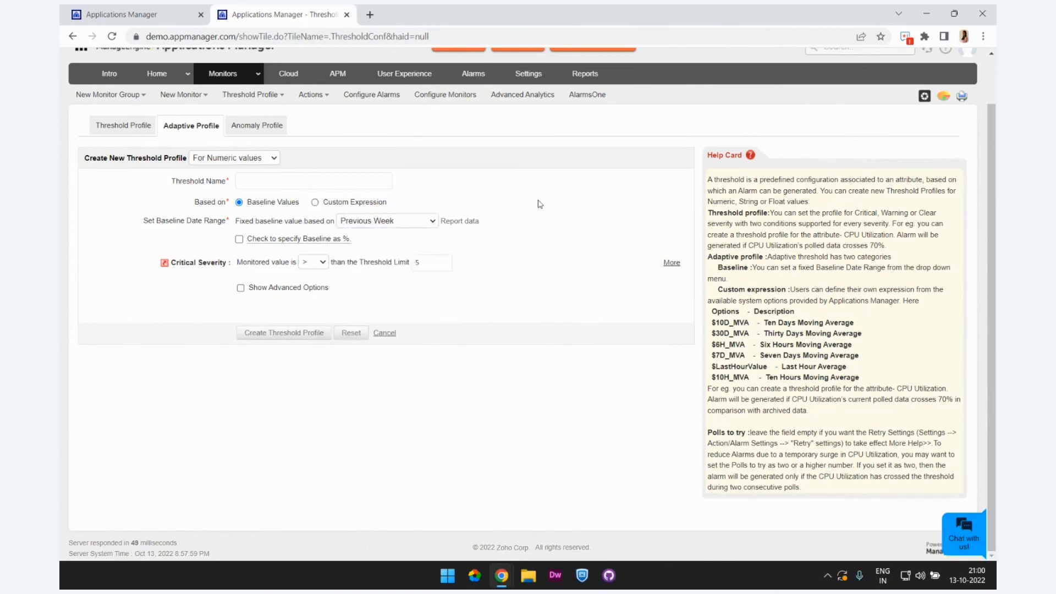
{"action": "left_click", "coordinate": [315, 203]}
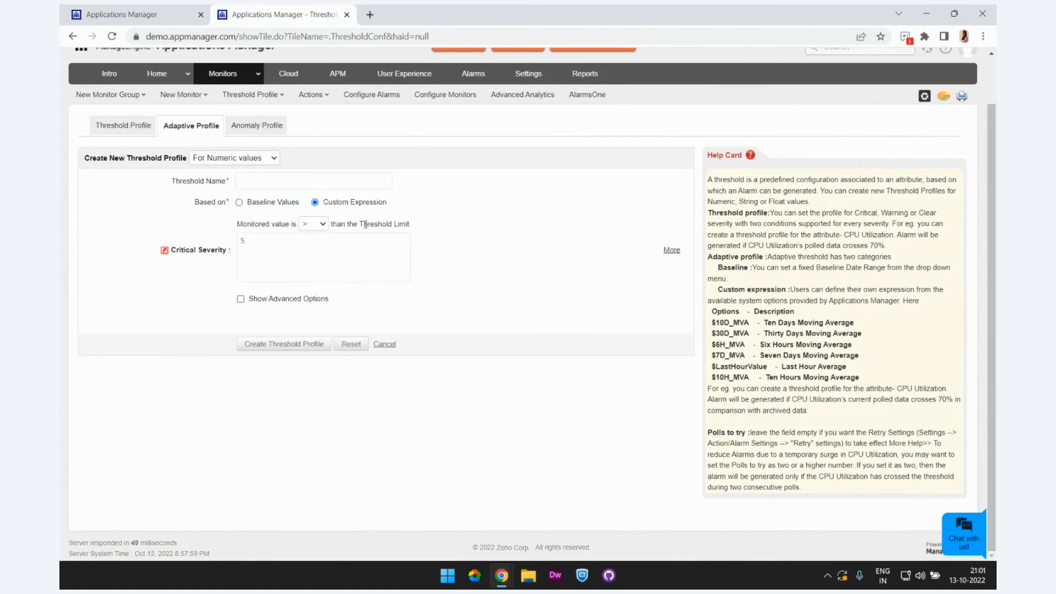
{"action": "left_click", "coordinate": [329, 246]}
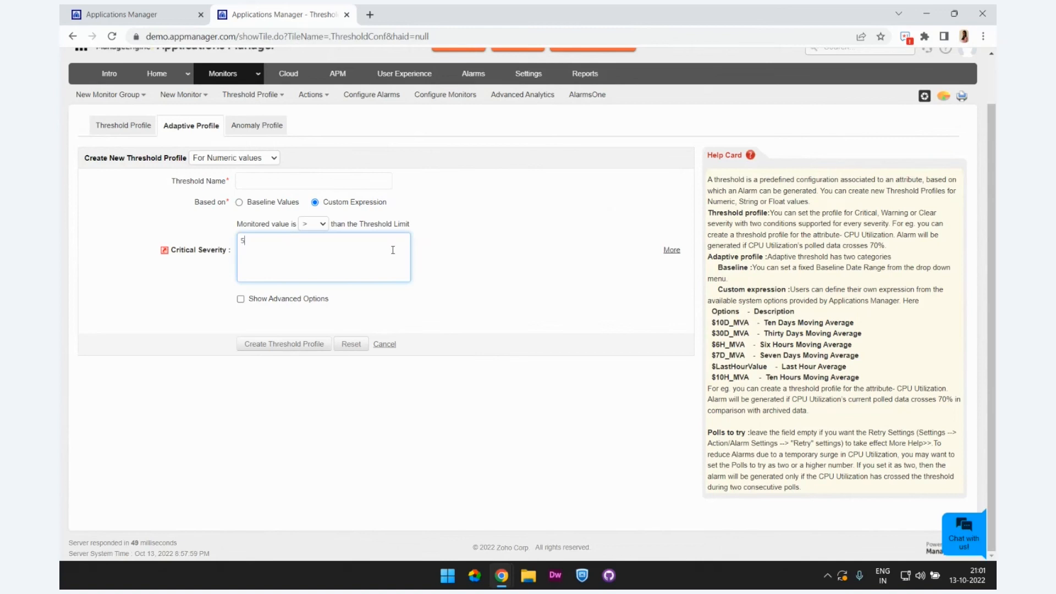
{"action": "left_click", "coordinate": [239, 202]}
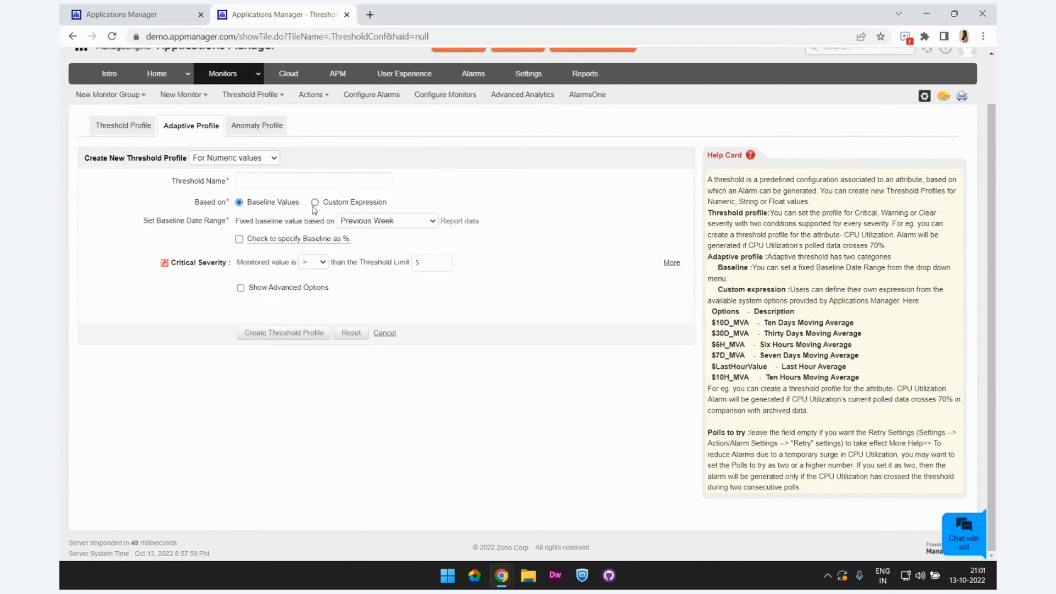
Step: Show the adaptive profile's advanced options and examine its severity, polling and description fields
{"action": "left_click", "coordinate": [241, 288]}
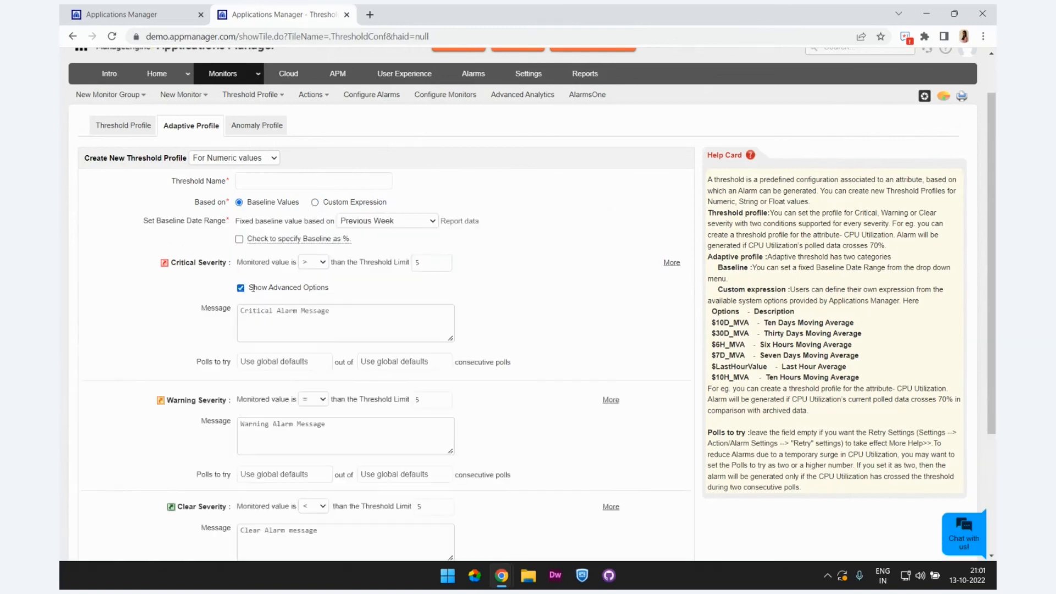
{"action": "scroll", "coordinate": [292, 289], "scroll_direction": "down", "scroll_amount": 2}
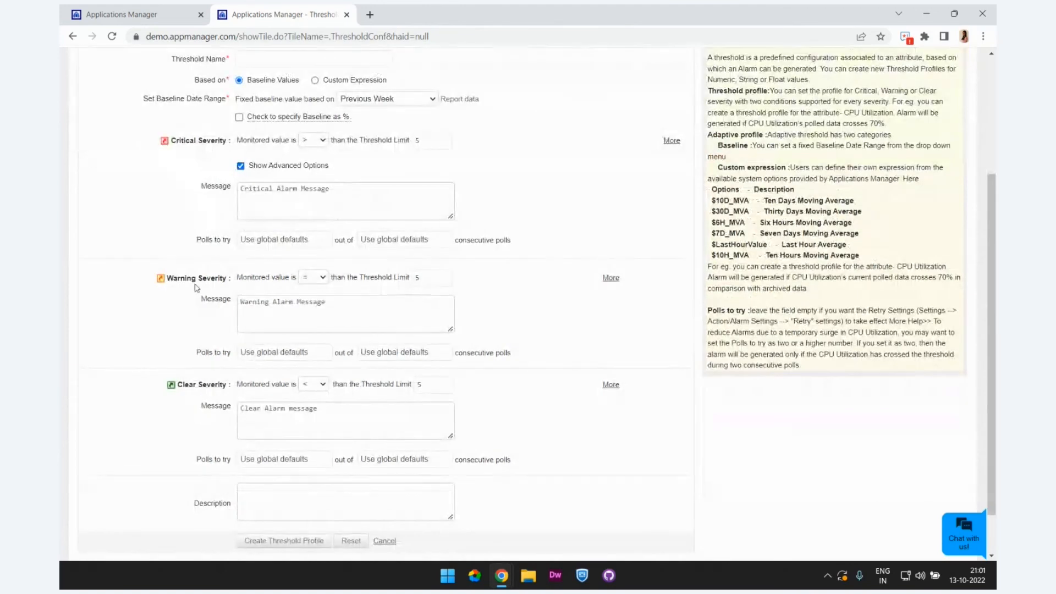
{"action": "scroll", "coordinate": [198, 399], "scroll_direction": "down", "scroll_amount": 1}
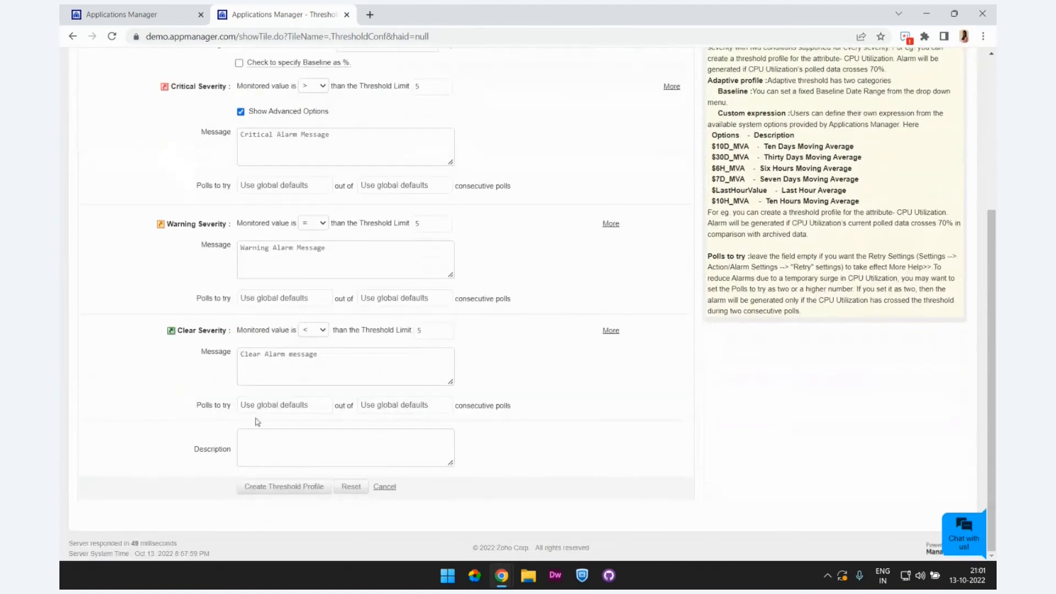
{"action": "scroll", "coordinate": [274, 375], "scroll_direction": "up", "scroll_amount": 4}
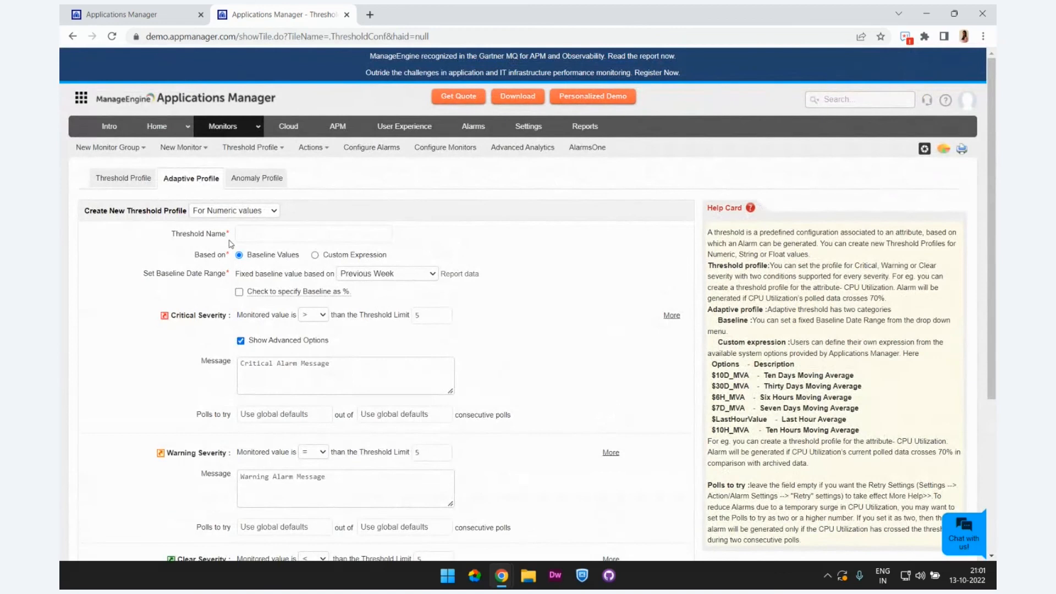
Step: Go back to the threshold profile form, then open a new threshold profile form in the localhost installation
{"action": "left_click", "coordinate": [140, 185]}
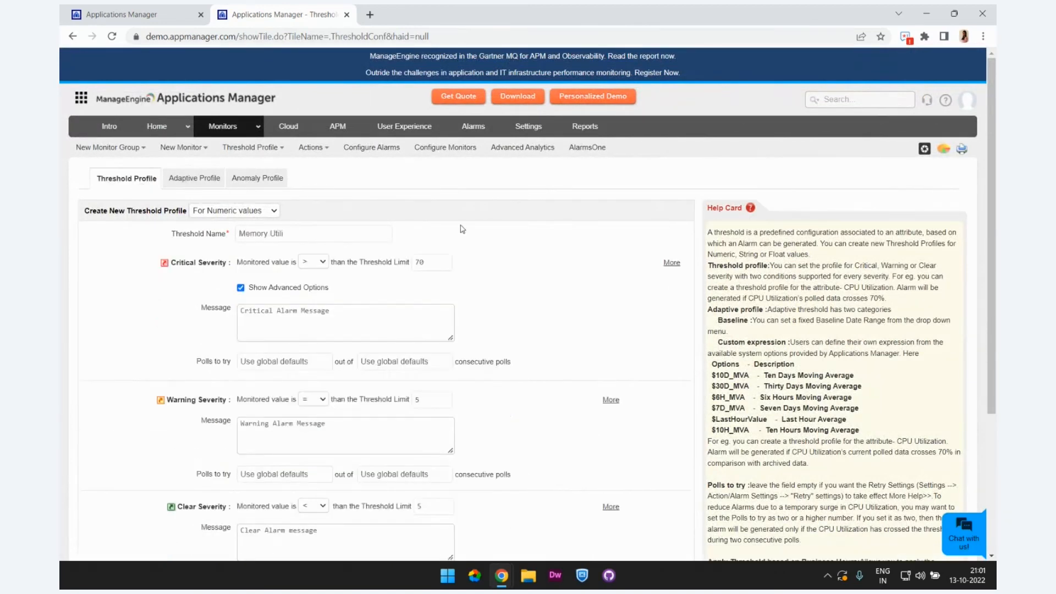
{"action": "left_click", "coordinate": [170, 9]}
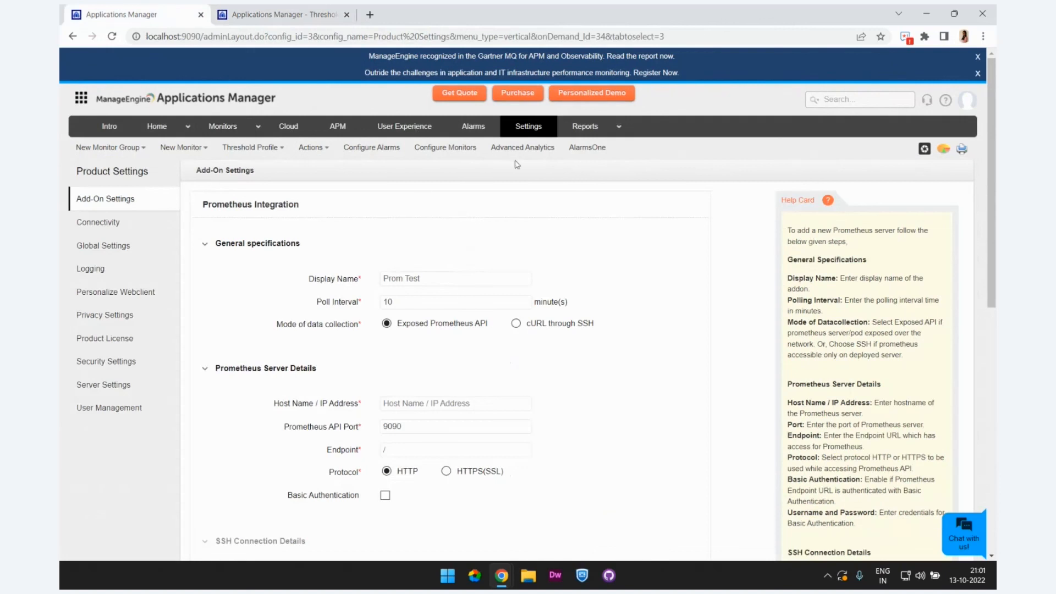
{"action": "left_click", "coordinate": [256, 148]}
{"action": "left_click", "coordinate": [267, 164]}
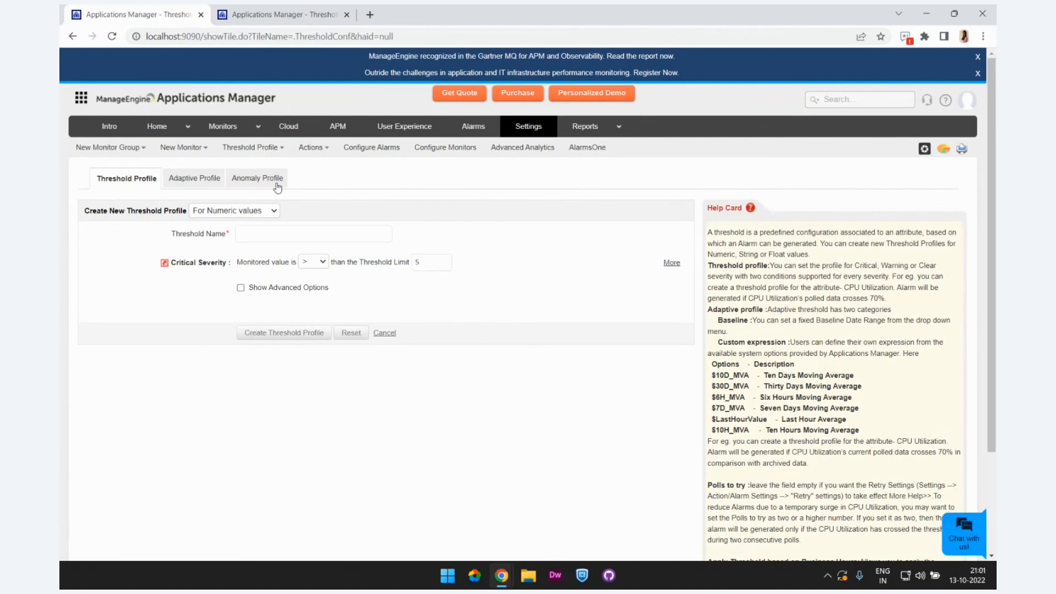
Step: Open the alarm configuration, view the monitor group option, and configure alarms by monitor type with Tomcat Server selected
{"action": "left_click", "coordinate": [373, 149]}
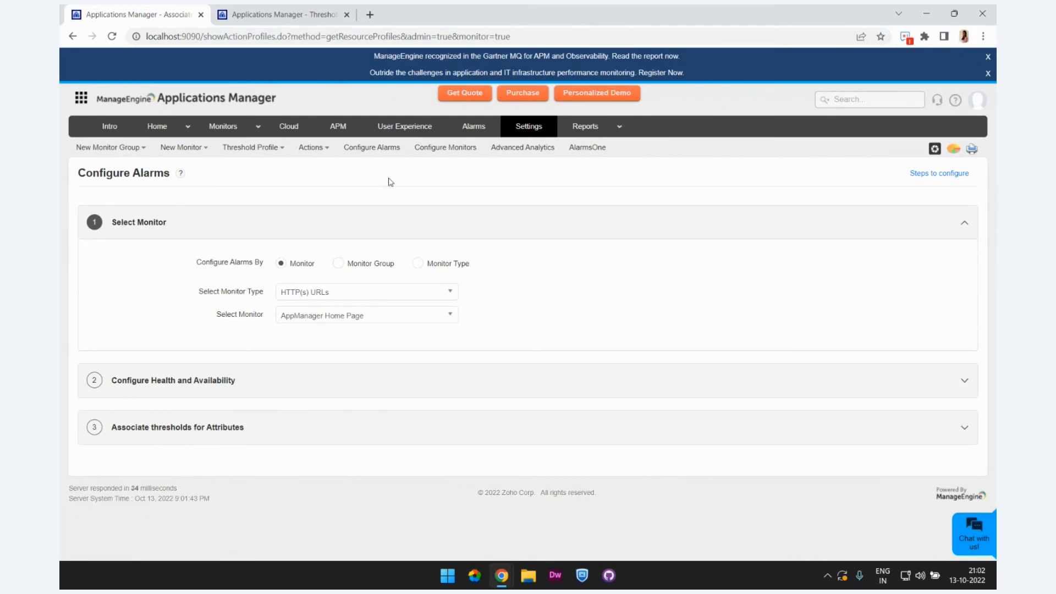
{"action": "left_click", "coordinate": [352, 266]}
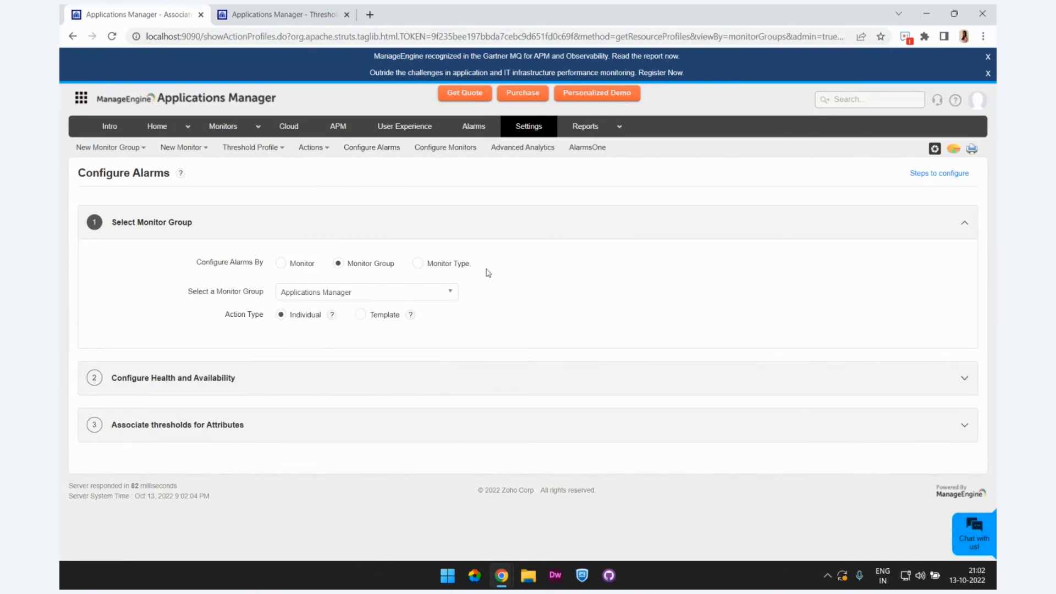
{"action": "left_click", "coordinate": [419, 263]}
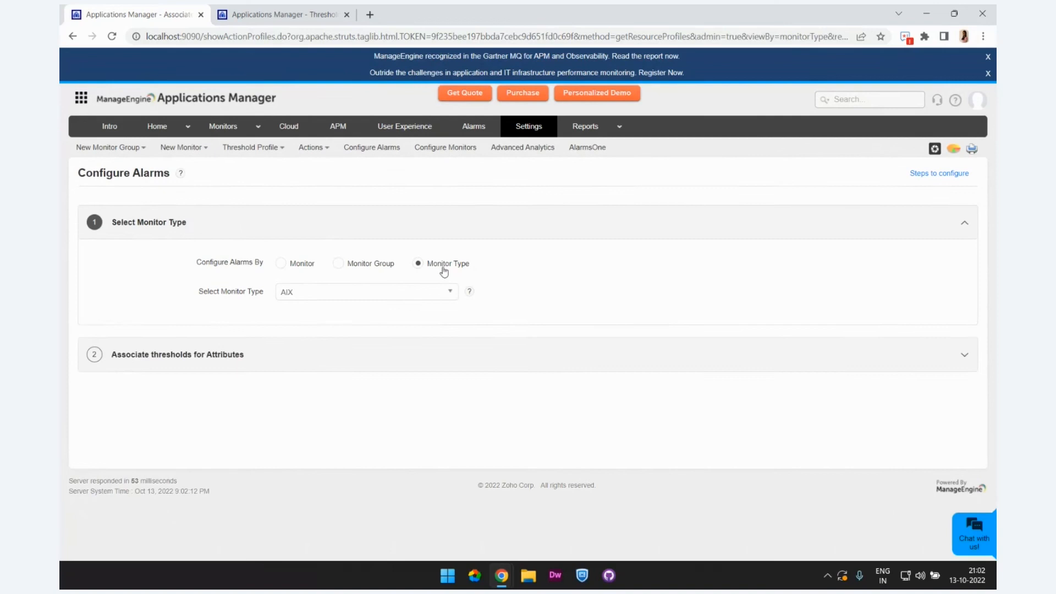
{"action": "left_click", "coordinate": [406, 292]}
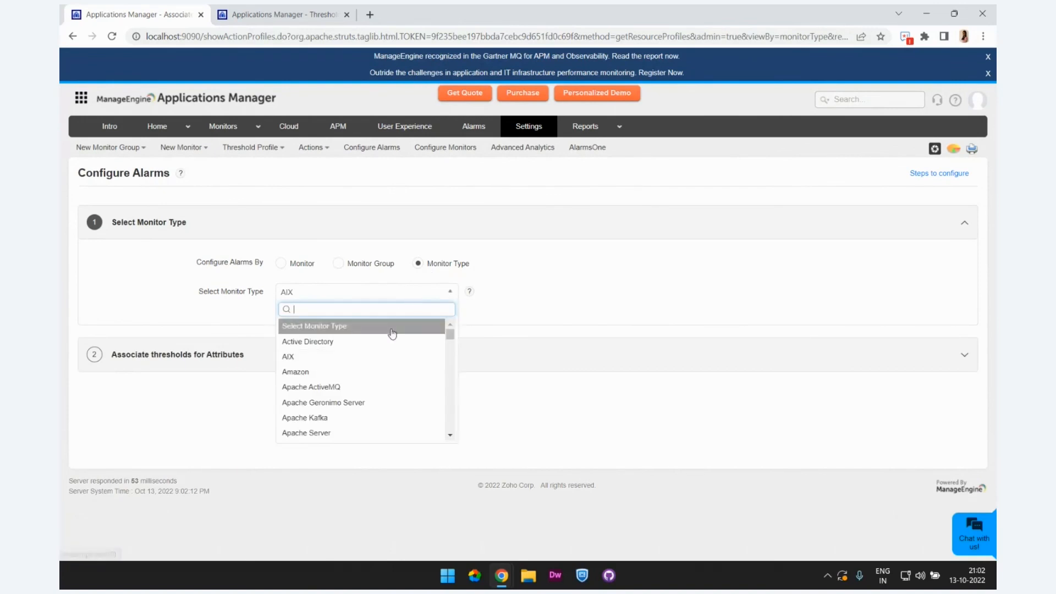
{"action": "type", "text": "tomc"}
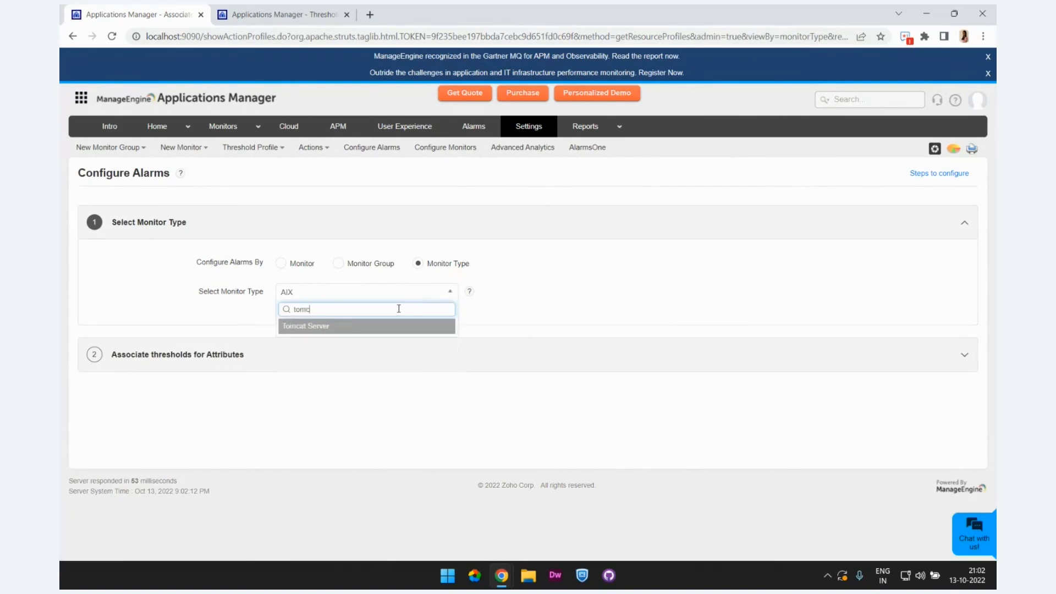
{"action": "left_click", "coordinate": [390, 327]}
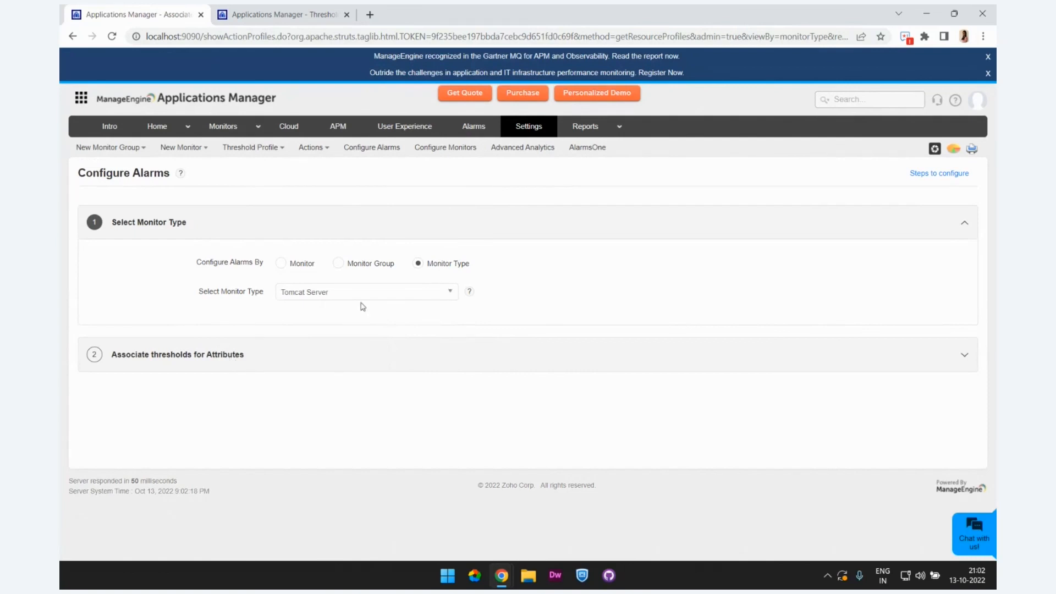
Step: Open the threshold association for Tomcat Server's Response Time (ms) attribute and choose the Lync Edge Server Sends Timed Out profile
{"action": "left_click", "coordinate": [158, 357]}
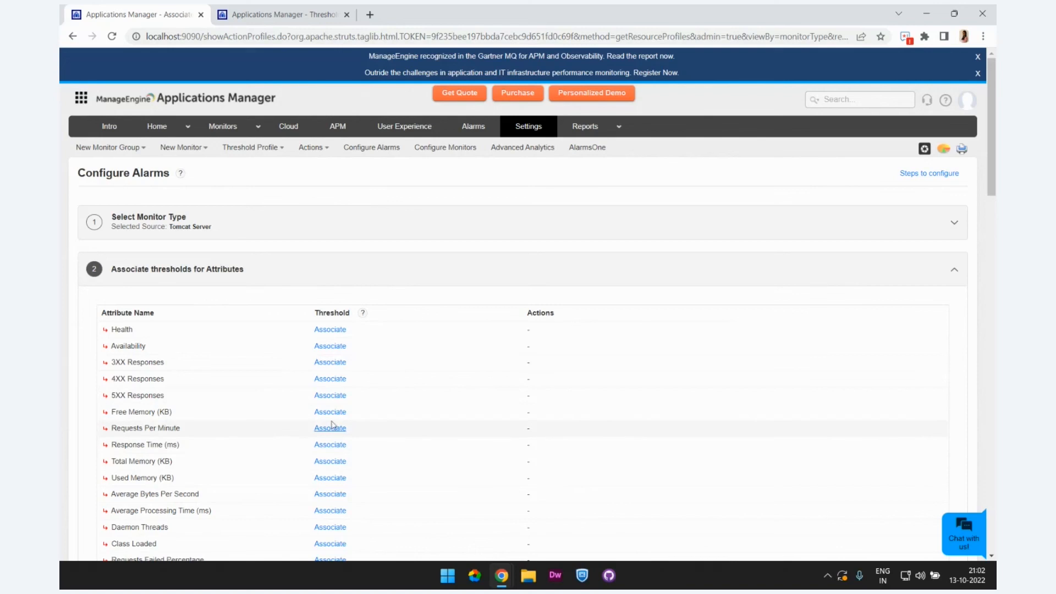
{"action": "left_click", "coordinate": [325, 443]}
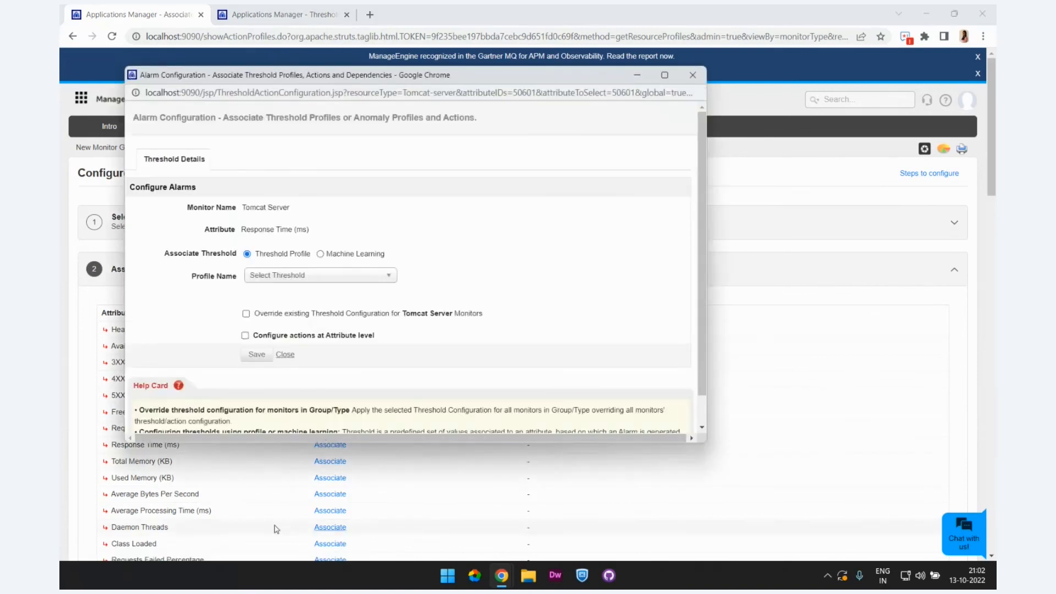
{"action": "left_click", "coordinate": [295, 276]}
{"action": "scroll", "coordinate": [293, 361], "scroll_direction": "down", "scroll_amount": 5}
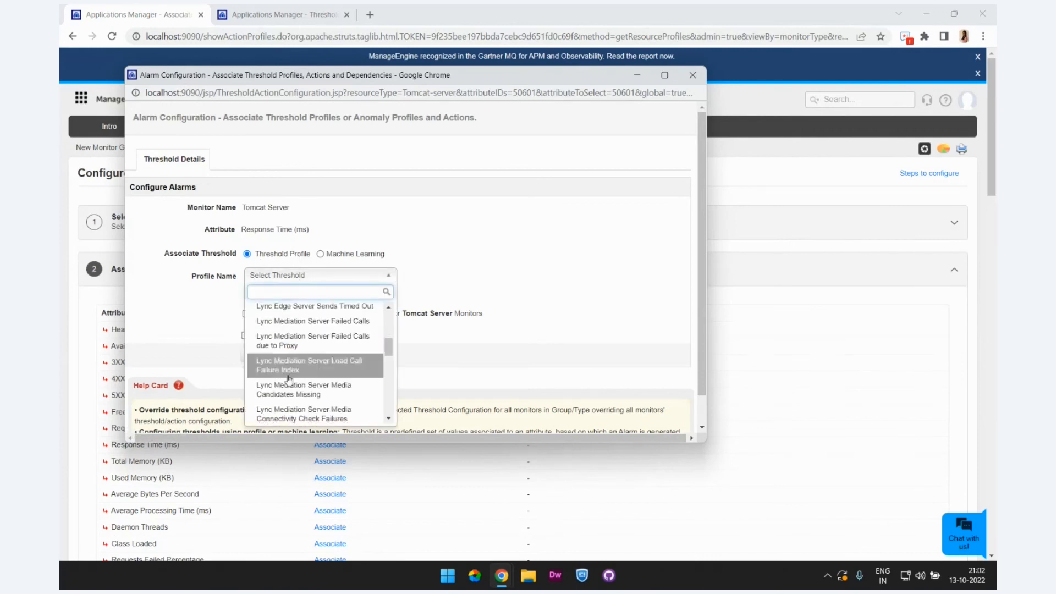
{"action": "scroll", "coordinate": [289, 385], "scroll_direction": "up", "scroll_amount": 4}
{"action": "scroll", "coordinate": [289, 385], "scroll_direction": "up", "scroll_amount": 2}
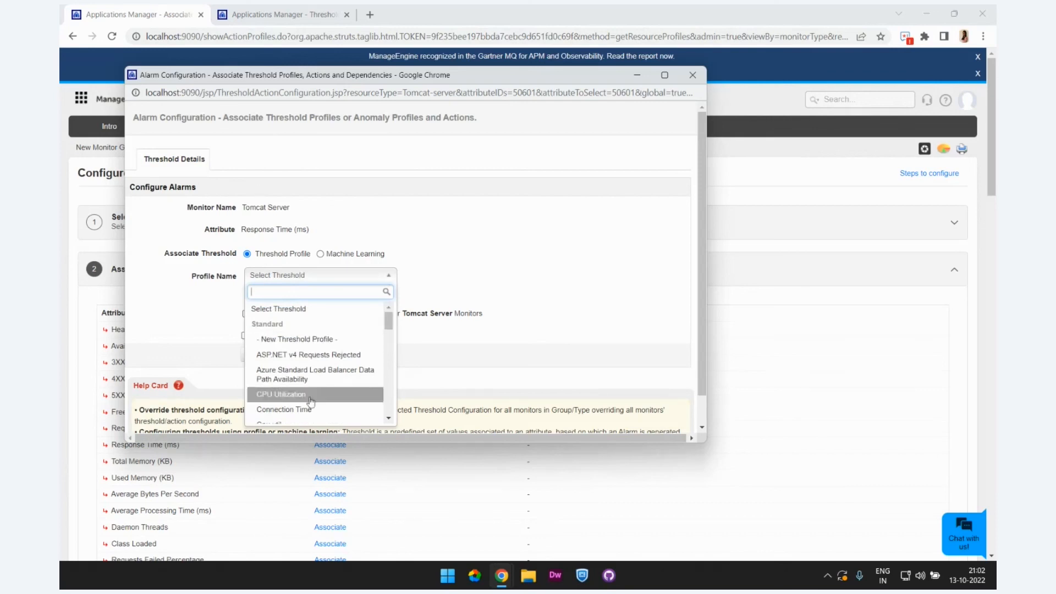
{"action": "scroll", "coordinate": [336, 372], "scroll_direction": "down", "scroll_amount": 5}
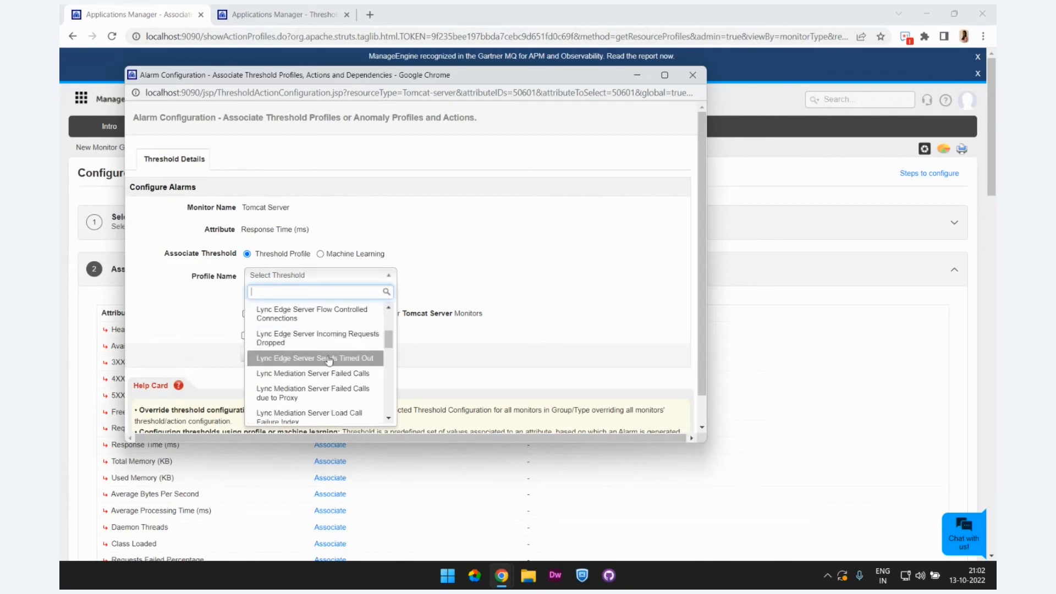
{"action": "left_click", "coordinate": [333, 358]}
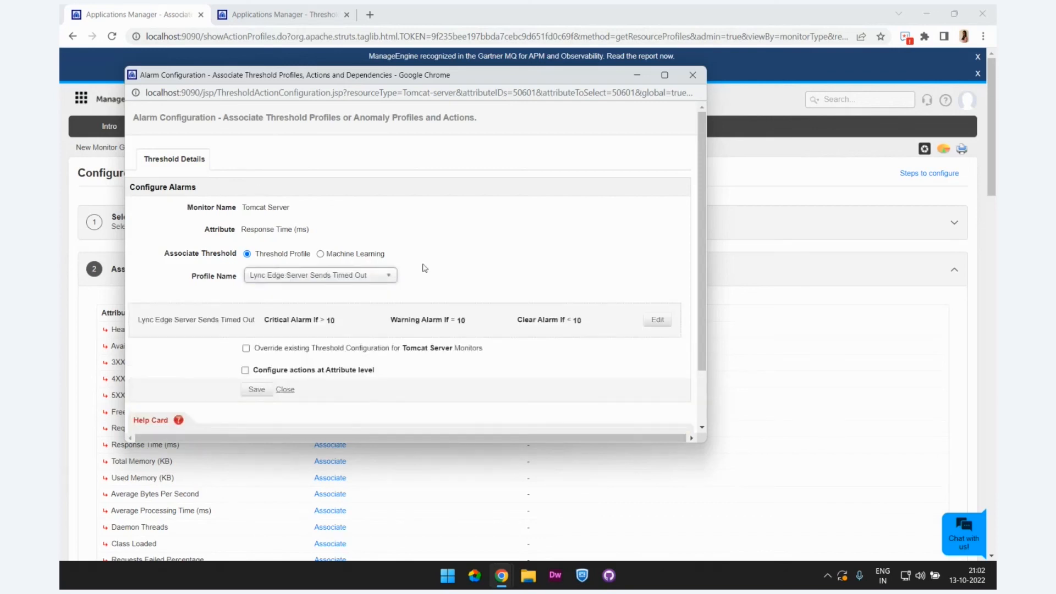
Step: Switch the Response Time threshold association to Machine Learning and minimize the alarm configuration window
{"action": "left_click", "coordinate": [321, 255]}
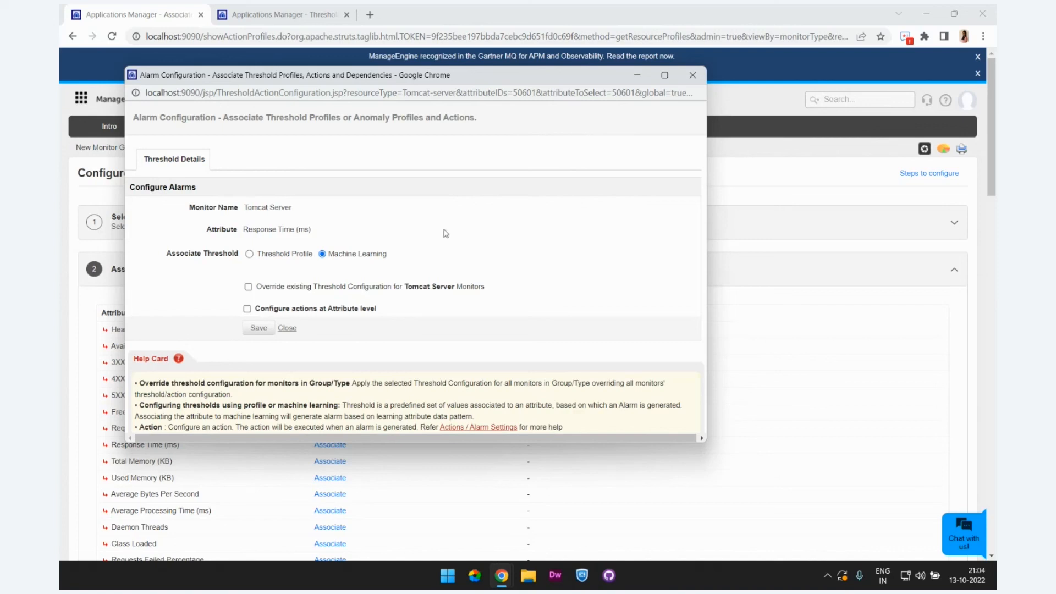
{"action": "left_click", "coordinate": [637, 78]}
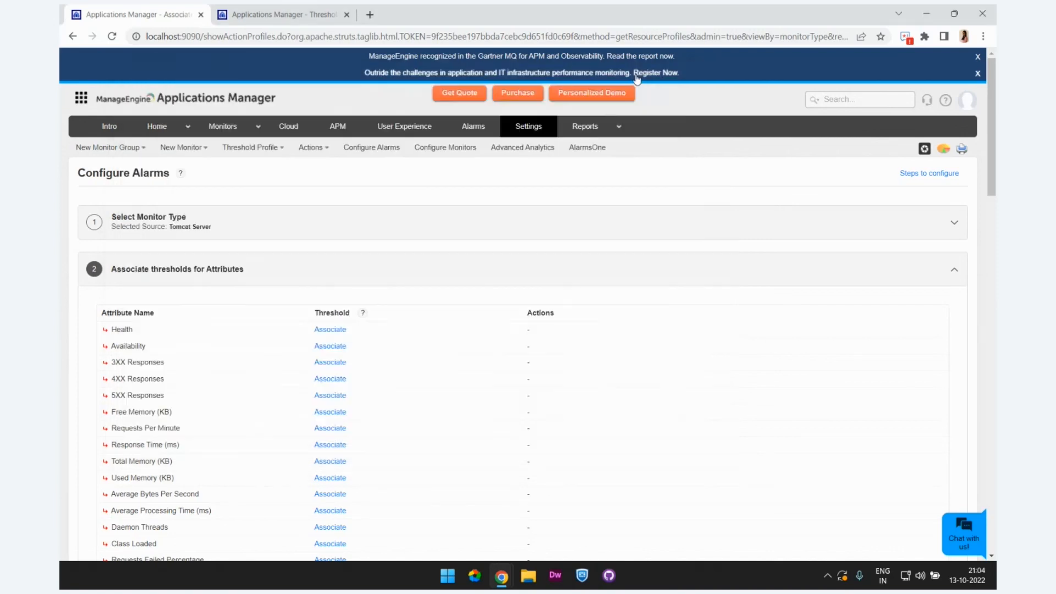
Step: Show the "Resolve issues automatically" slide in Zoho Show, return to Applications Manager and view the list of available action types
{"action": "key", "text": "alt+Tab"}
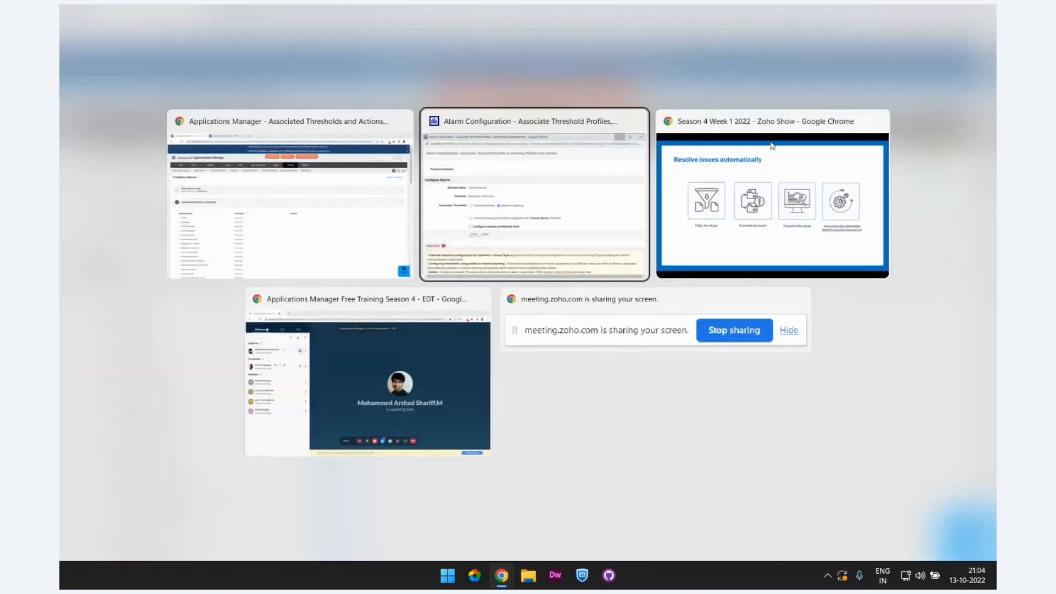
{"action": "left_click", "coordinate": [718, 168]}
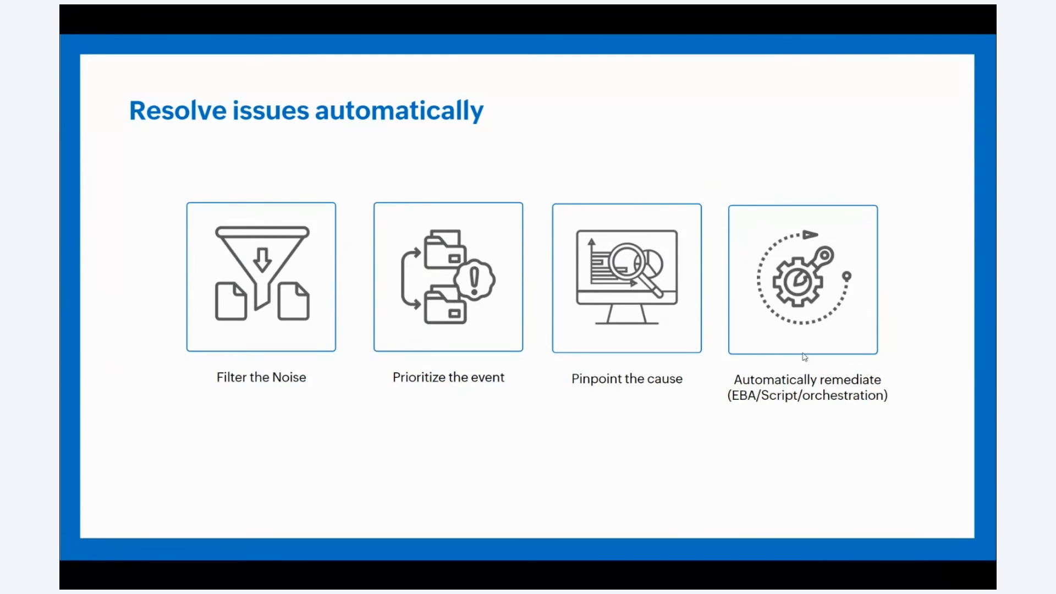
{"action": "key", "text": "alt+Tab"}
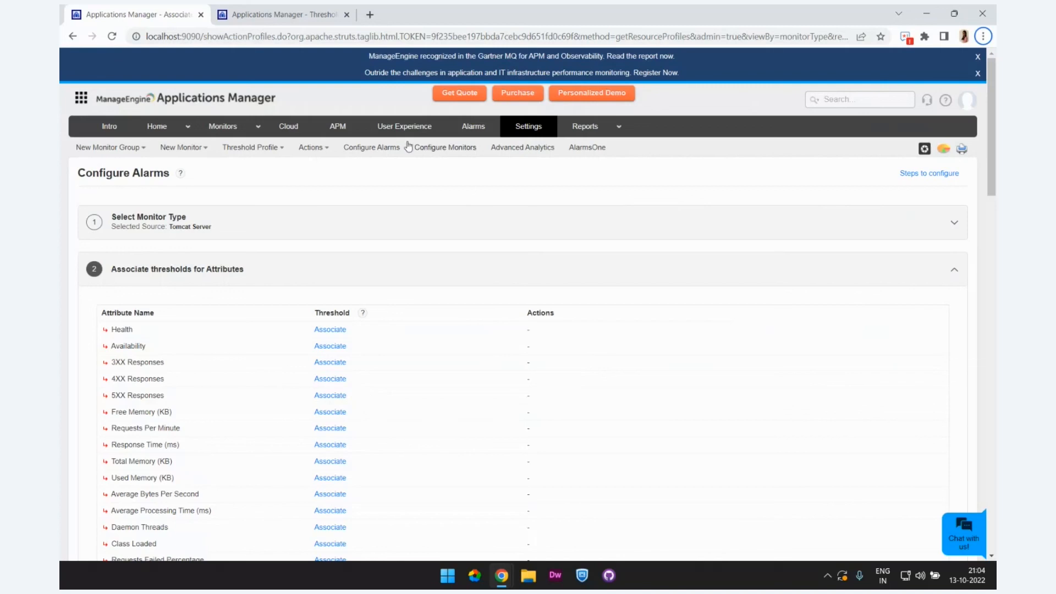
{"action": "left_click", "coordinate": [323, 154]}
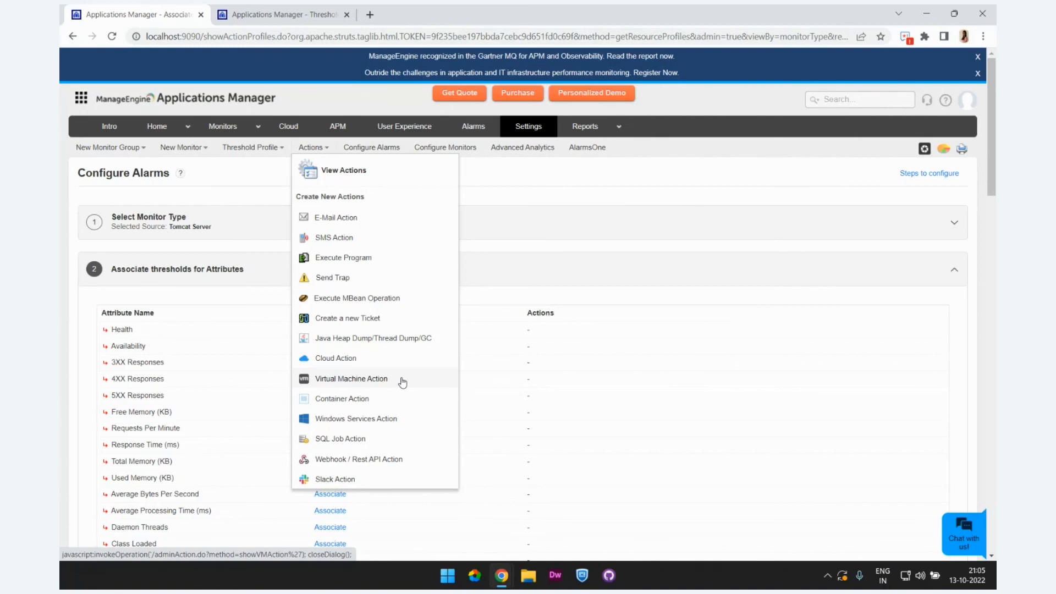
Step: Restart the alarm configuration by monitor type with Tomcat Server selected and show its attributes for threshold association
{"action": "left_click", "coordinate": [372, 147]}
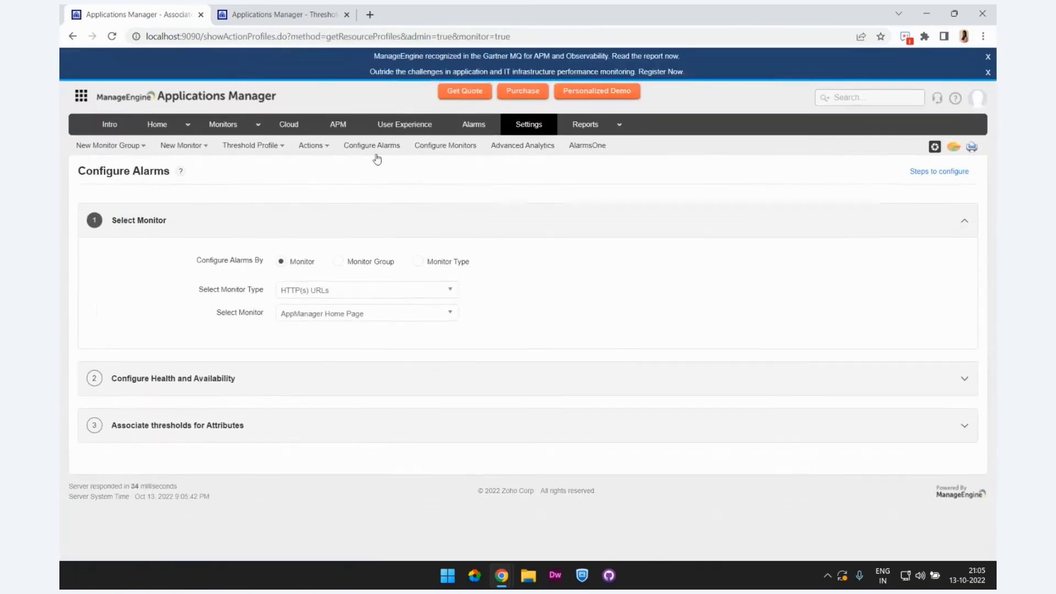
{"action": "left_click", "coordinate": [423, 263]}
{"action": "left_click", "coordinate": [326, 293]}
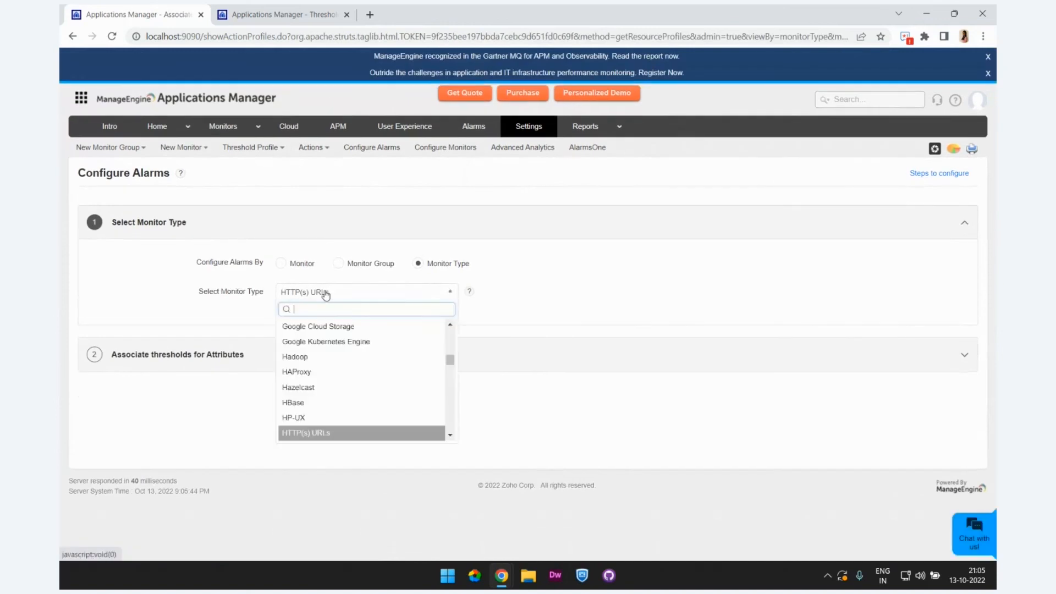
{"action": "type", "text": "to"}
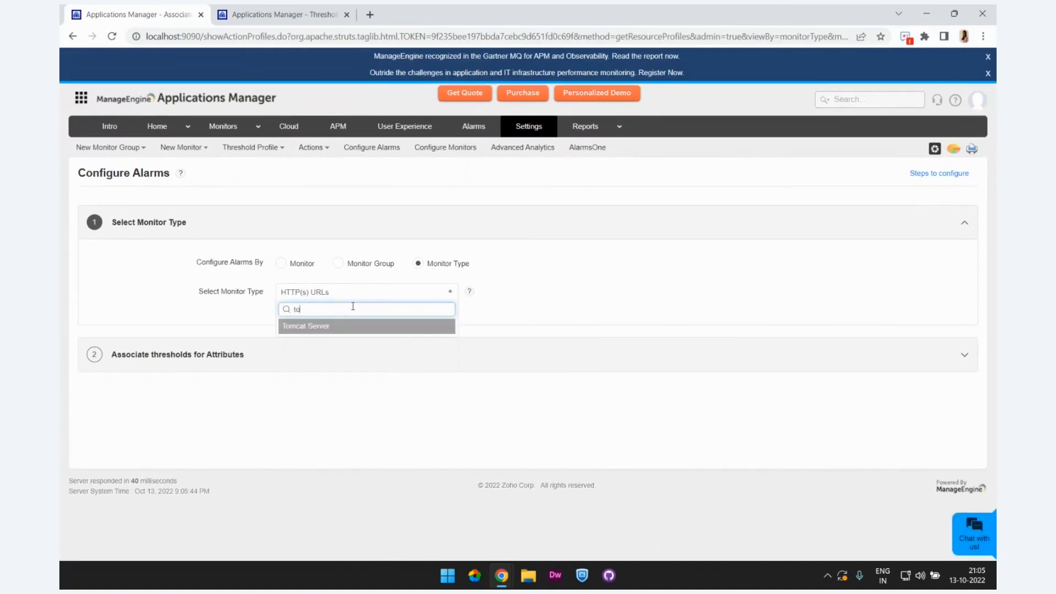
{"action": "type", "text": "m"}
{"action": "left_click", "coordinate": [338, 326]}
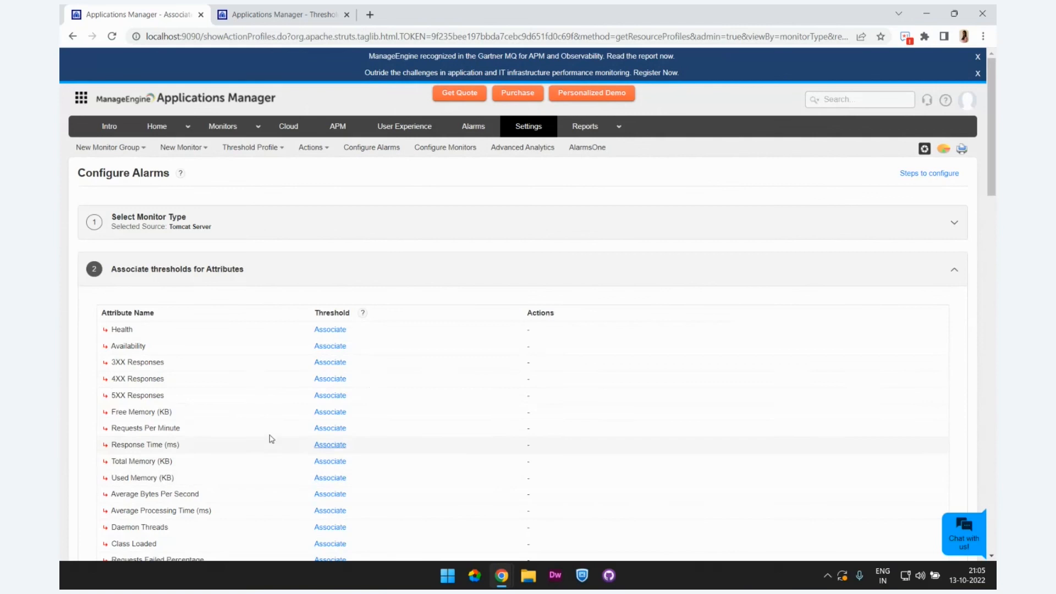
Step: Enable attribute-level actions for Requests Per Minute, examine the critical, warning and clear severity action lists, and close the window without saving
{"action": "left_click", "coordinate": [335, 429]}
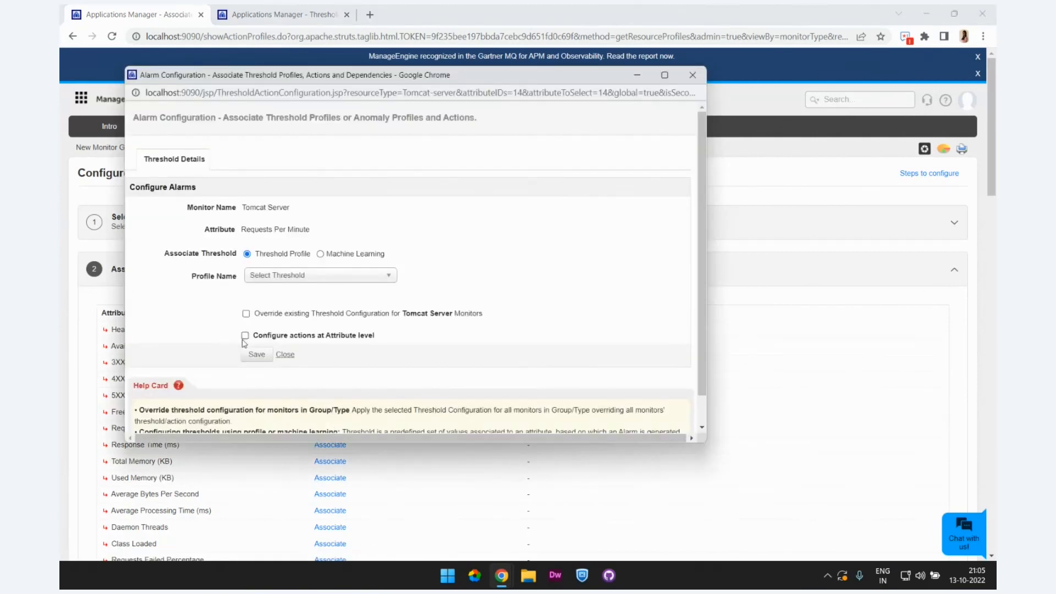
{"action": "left_click", "coordinate": [245, 338]}
{"action": "scroll", "coordinate": [278, 349], "scroll_direction": "down", "scroll_amount": 3}
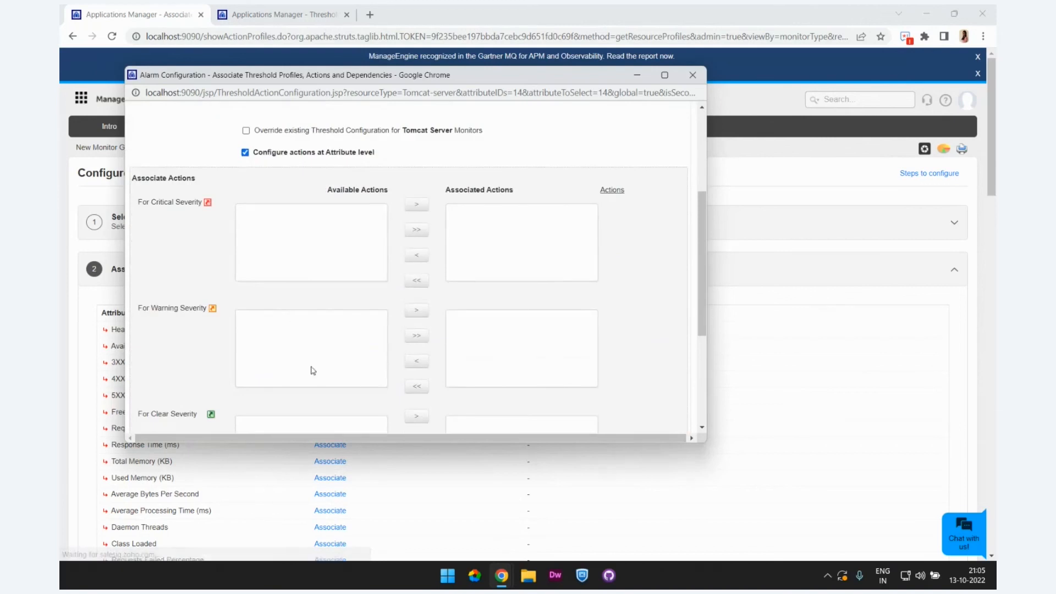
{"action": "scroll", "coordinate": [312, 374], "scroll_direction": "down", "scroll_amount": 2}
{"action": "scroll", "coordinate": [317, 305], "scroll_direction": "up", "scroll_amount": 1}
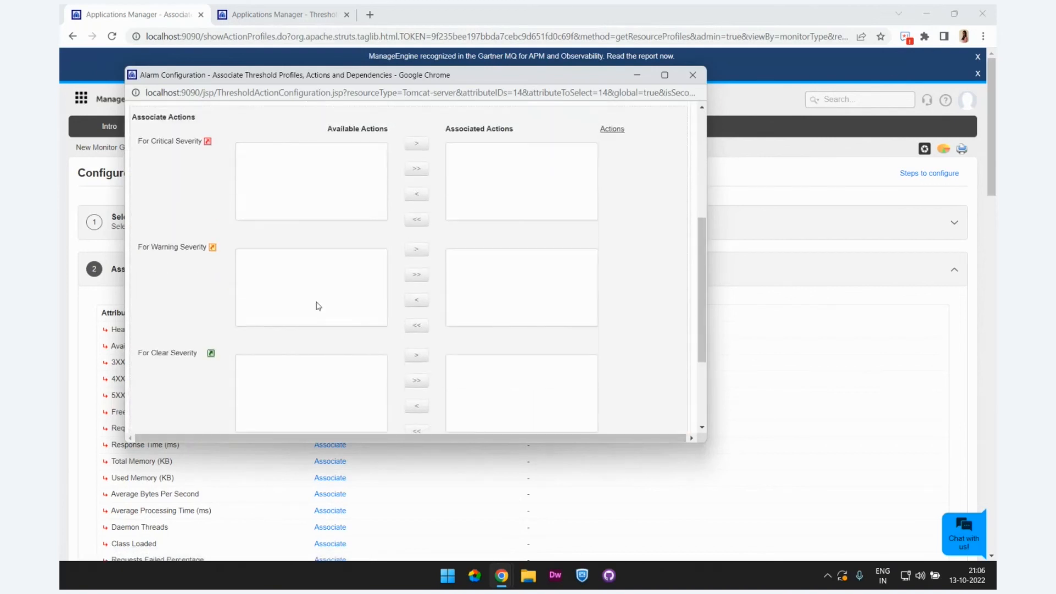
{"action": "scroll", "coordinate": [317, 305], "scroll_direction": "up", "scroll_amount": 2}
{"action": "scroll", "coordinate": [340, 313], "scroll_direction": "up", "scroll_amount": 1}
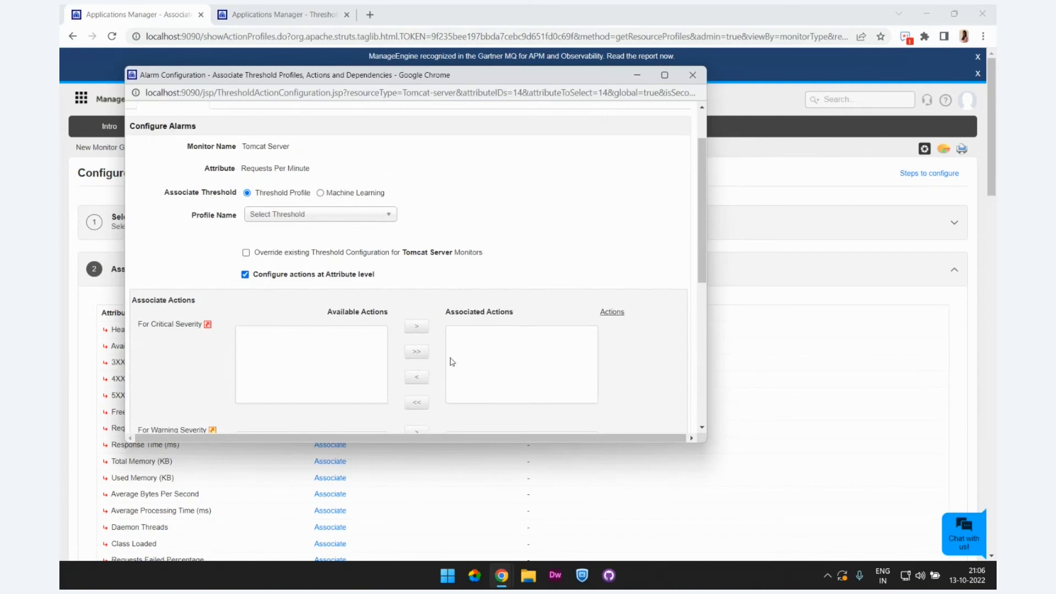
{"action": "scroll", "coordinate": [497, 359], "scroll_direction": "down", "scroll_amount": 2}
{"action": "scroll", "coordinate": [496, 359], "scroll_direction": "down", "scroll_amount": 1}
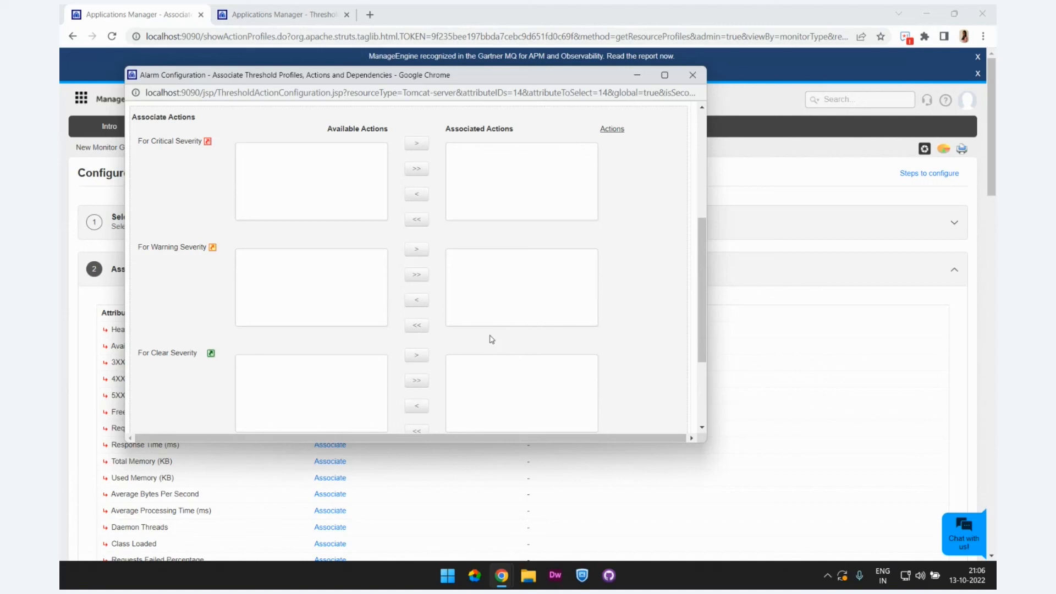
{"action": "left_click", "coordinate": [691, 75]}
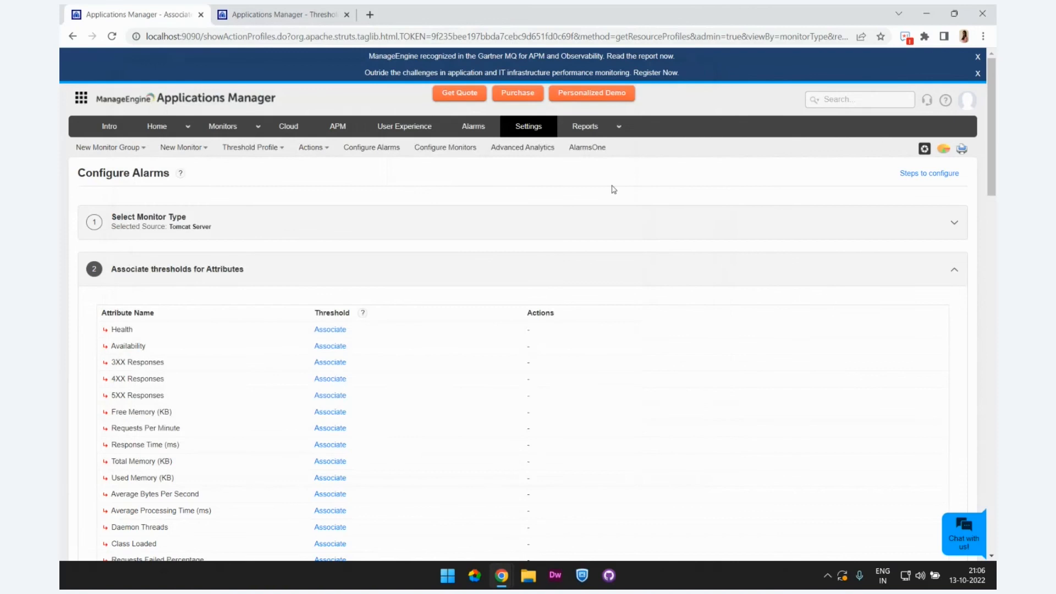
Step: Switch to the Zoho Show presentation and advance to the "Threshold Profiles with Machine Learning" slide
{"action": "key", "text": "alt+Tab"}
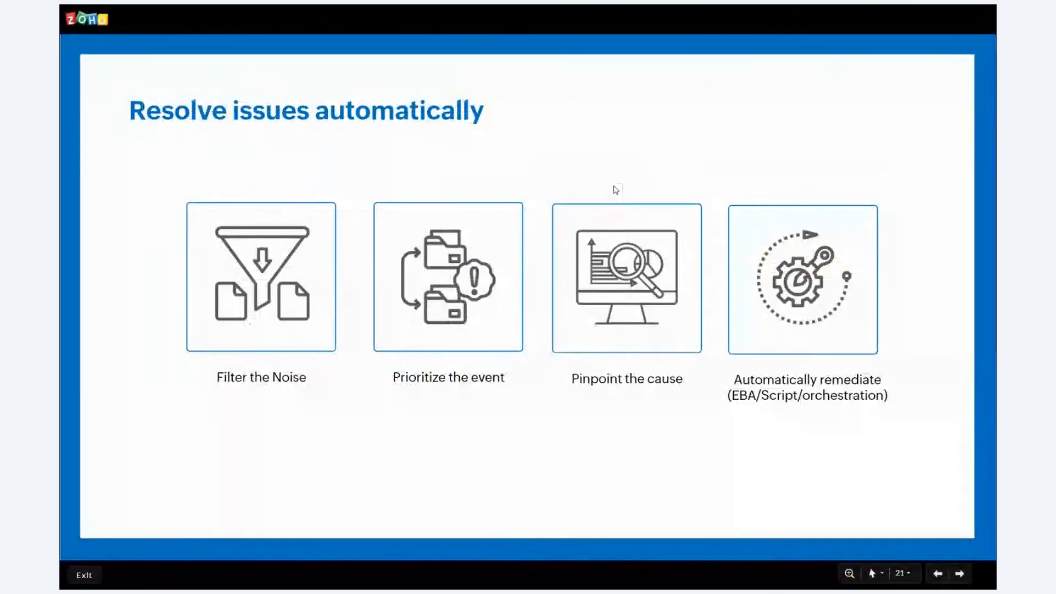
{"action": "key", "text": "Right"}
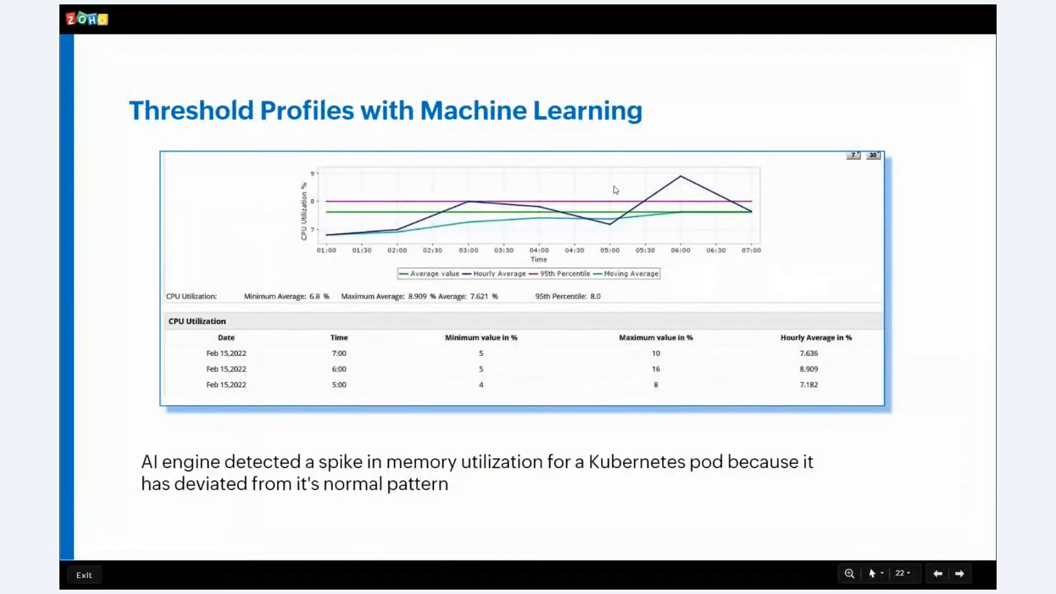